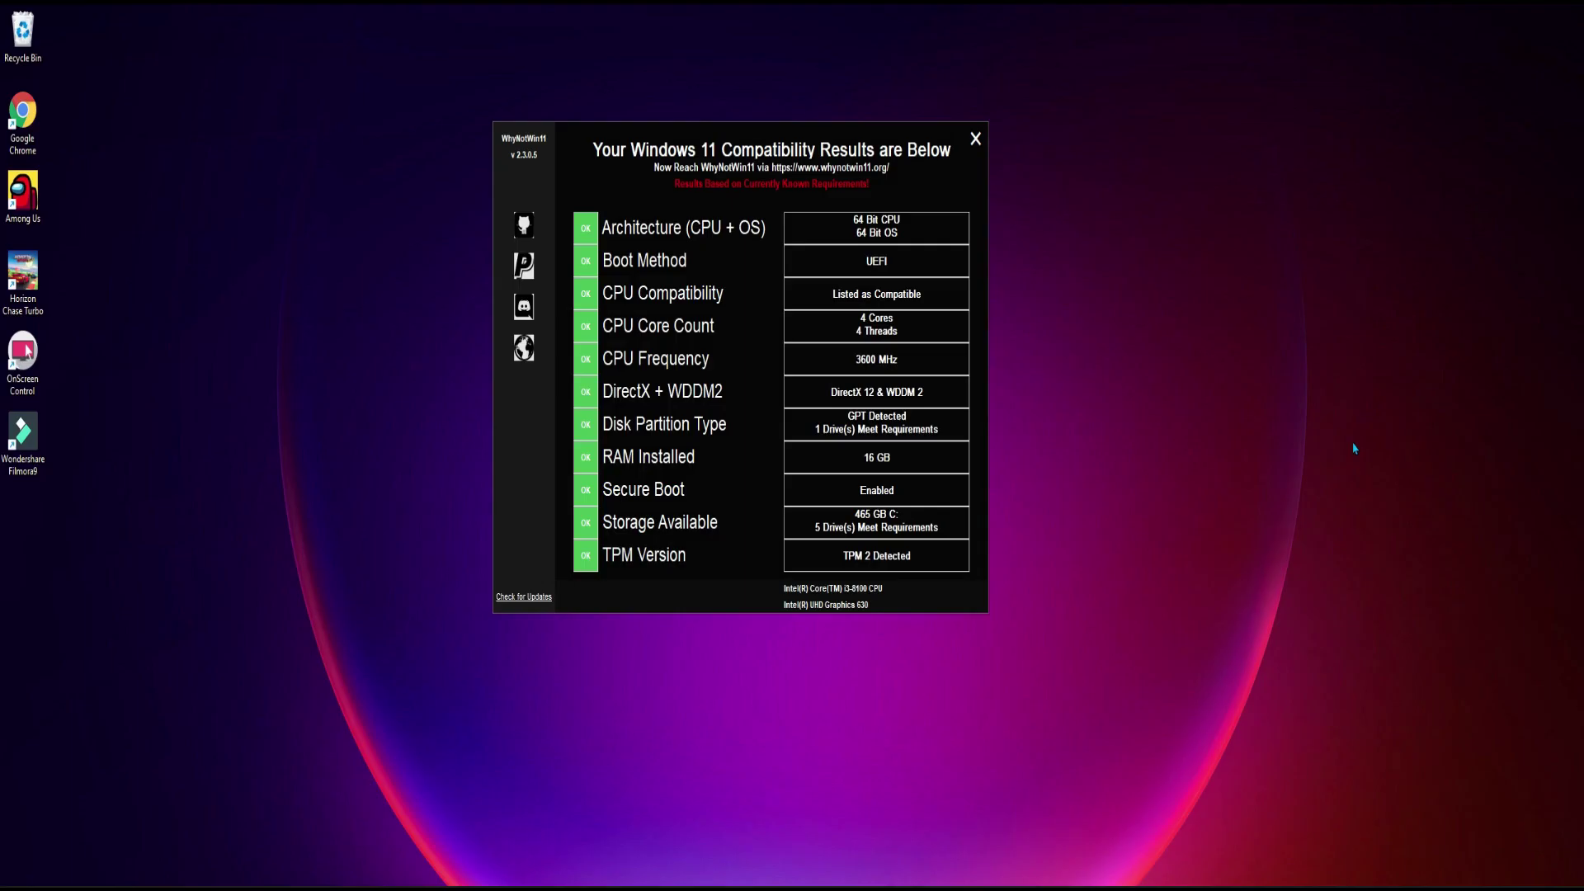
Step: Run dxdiag and accept the driver signature check to view the system's DirectX version, and exit the diagnostic tool
{"action": "key", "text": "super+r"}
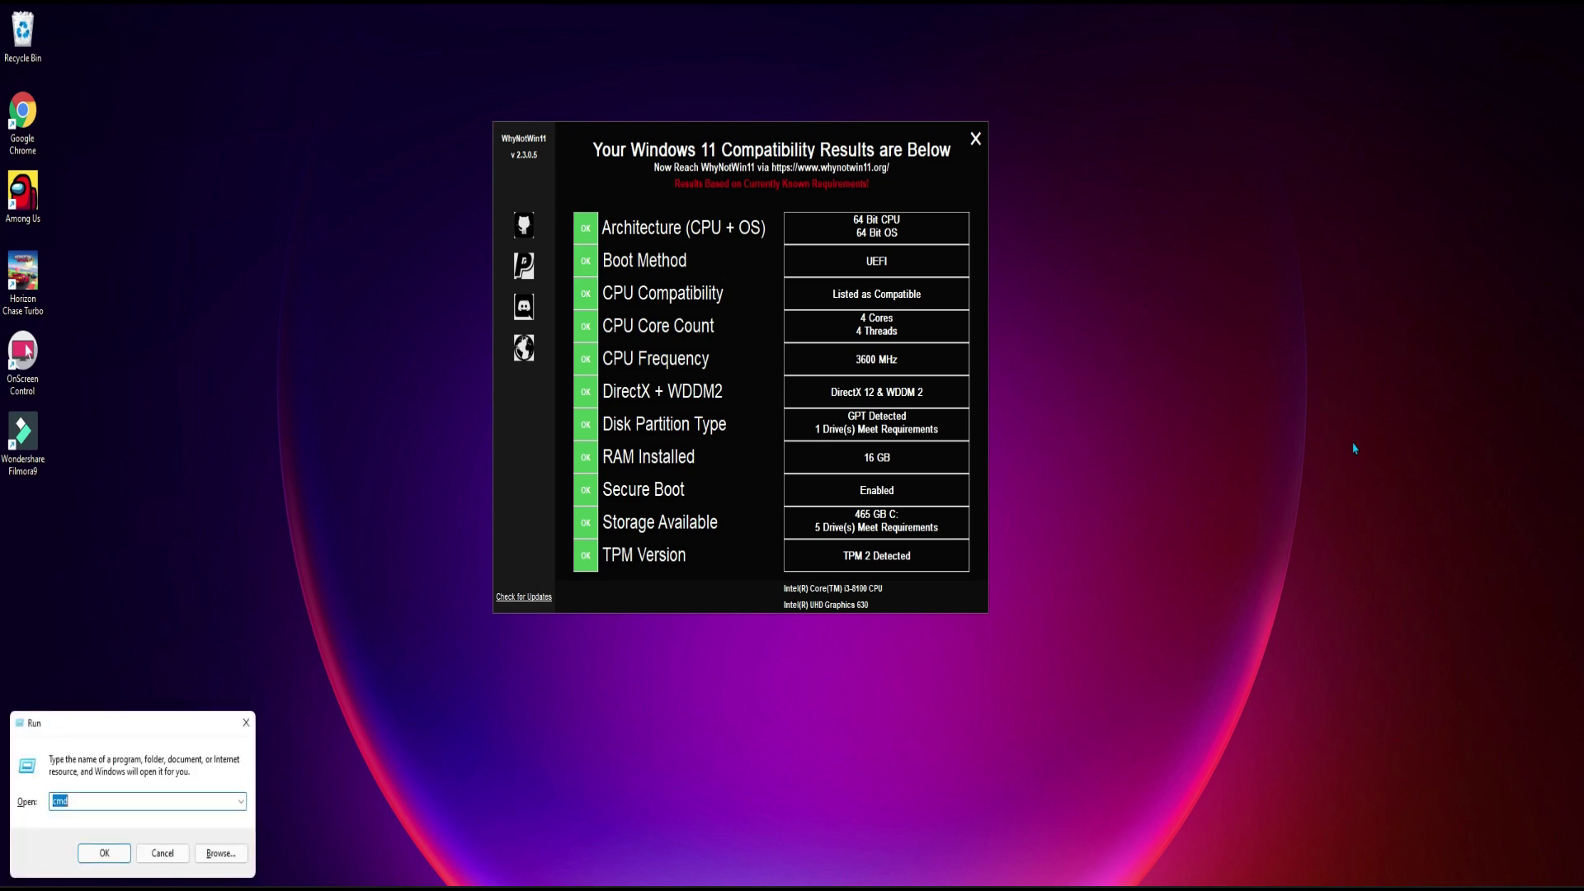
{"action": "left_click", "coordinate": [245, 722]}
{"action": "key", "text": "super+r"}
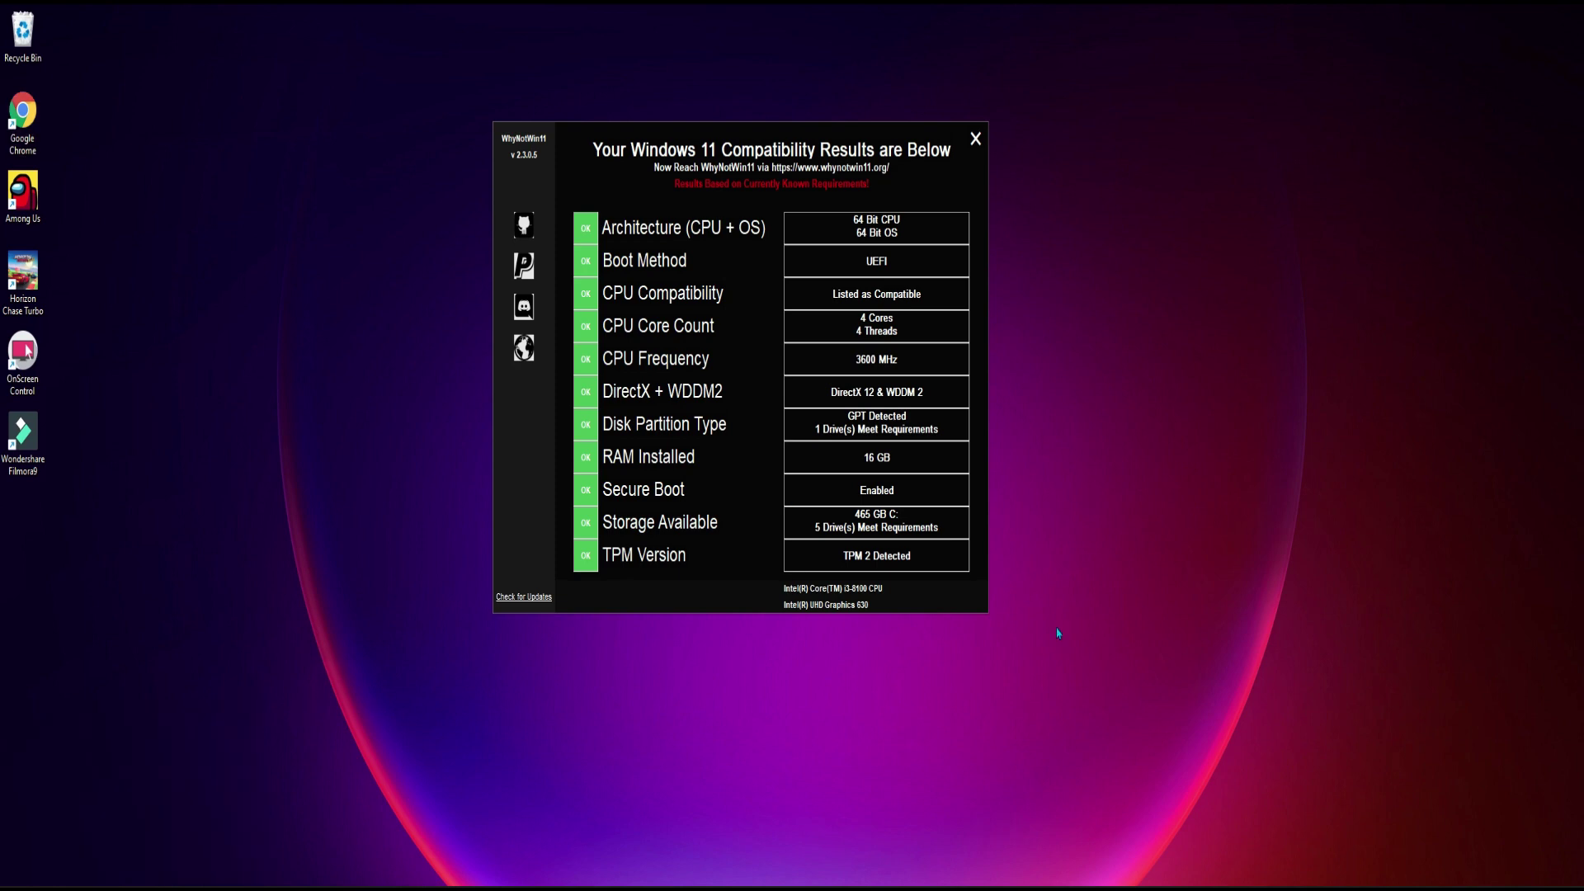
{"action": "left_click_drag", "start_coordinate": [155, 716], "coordinate": [620, 307]}
{"action": "type", "text": "diag"}
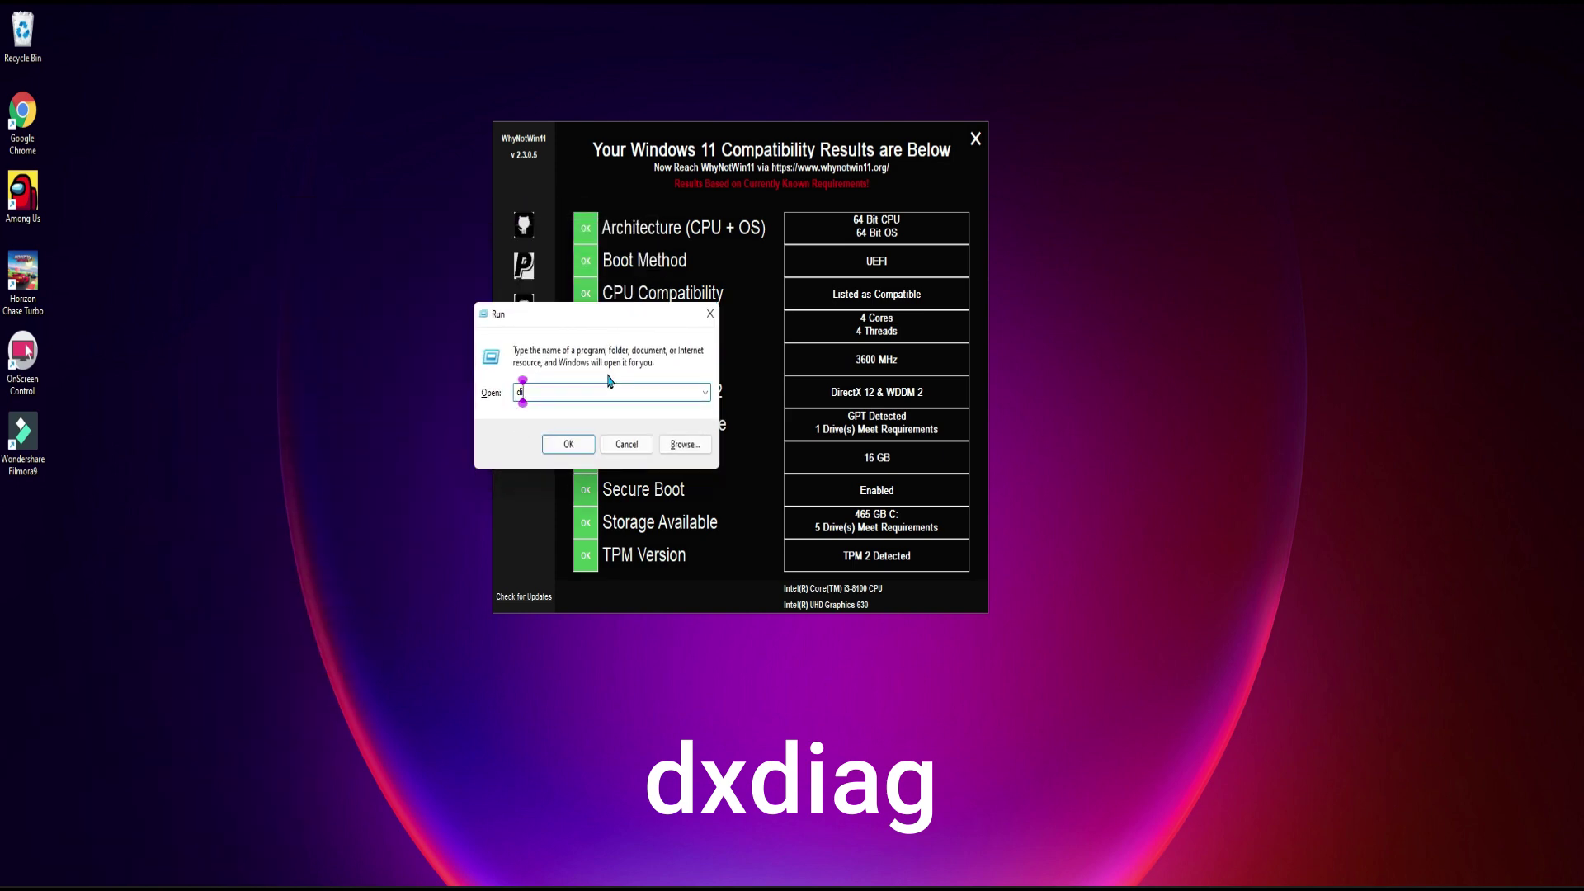
{"action": "key", "text": "BackSpace"}
{"action": "type", "text": "xdiag"}
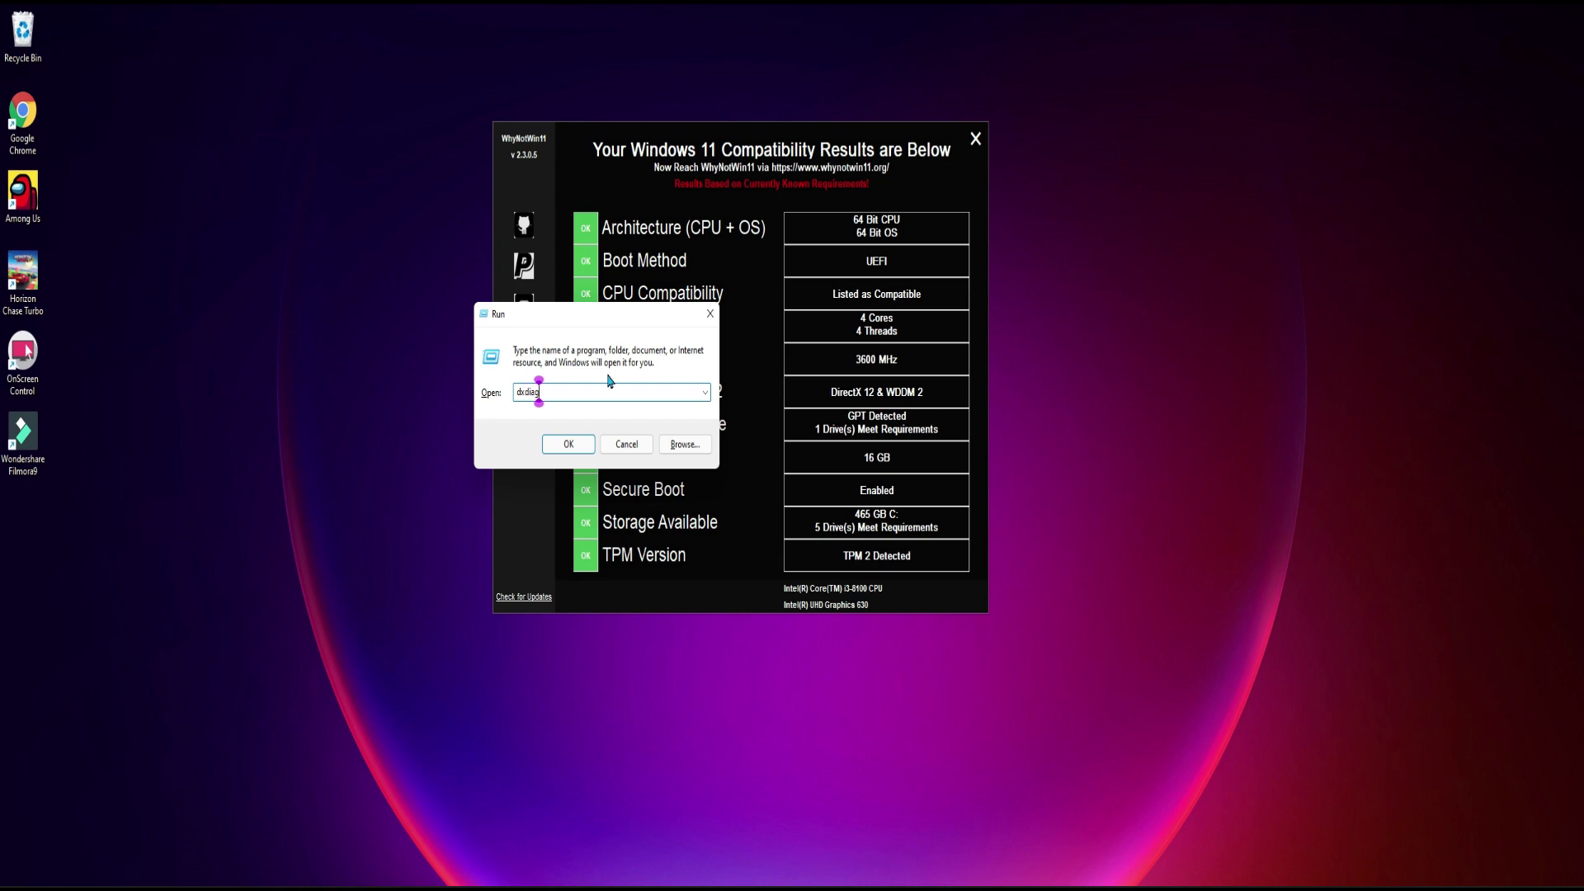
{"action": "key", "text": "Return"}
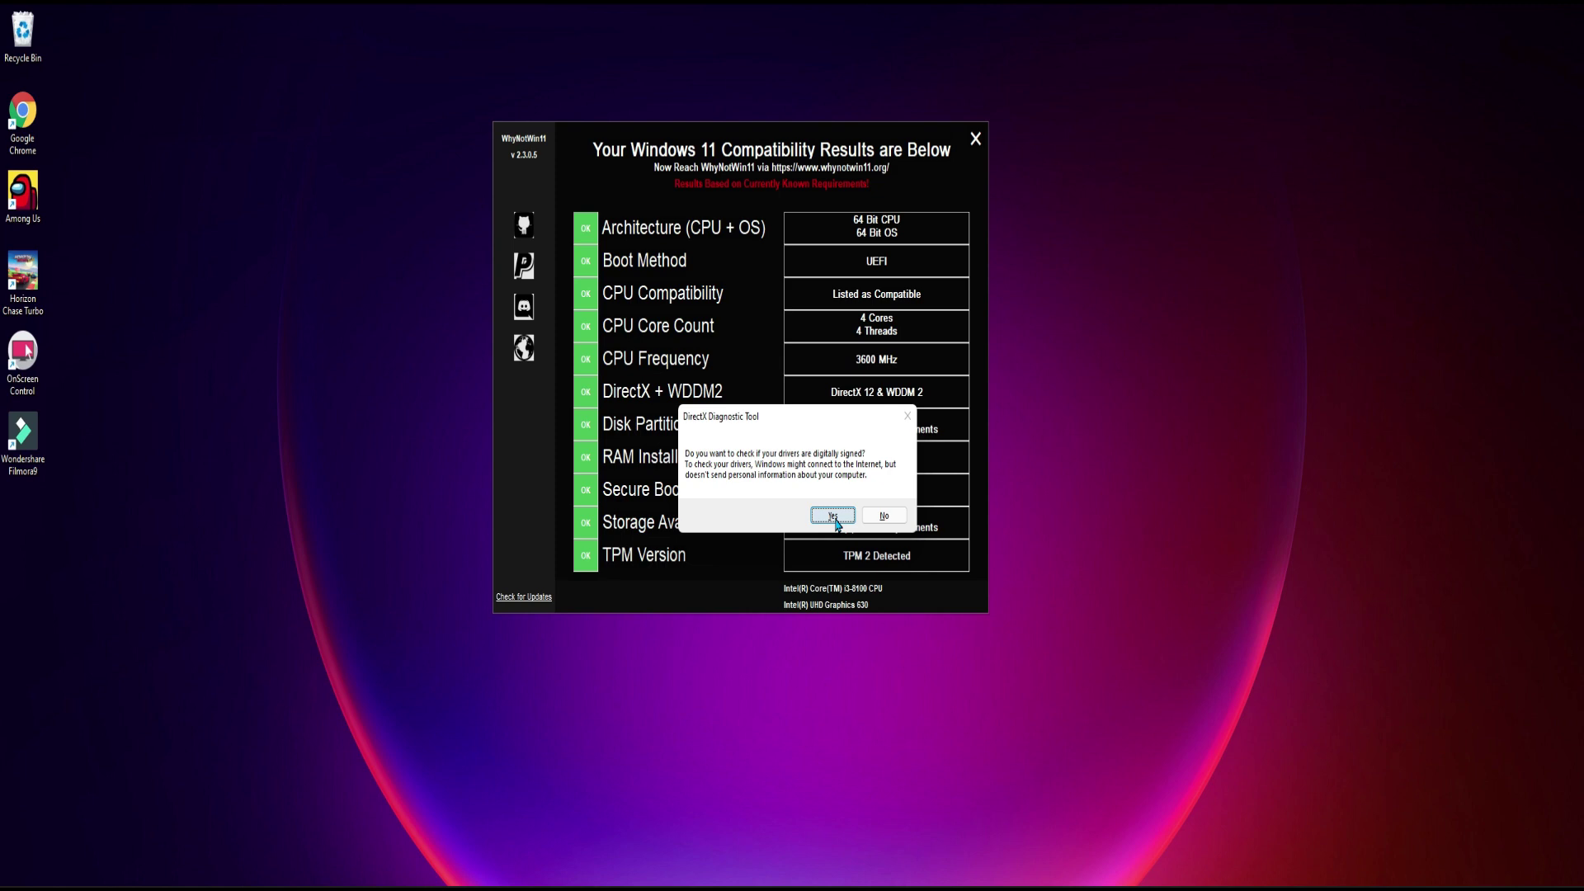
{"action": "left_click", "coordinate": [835, 520]}
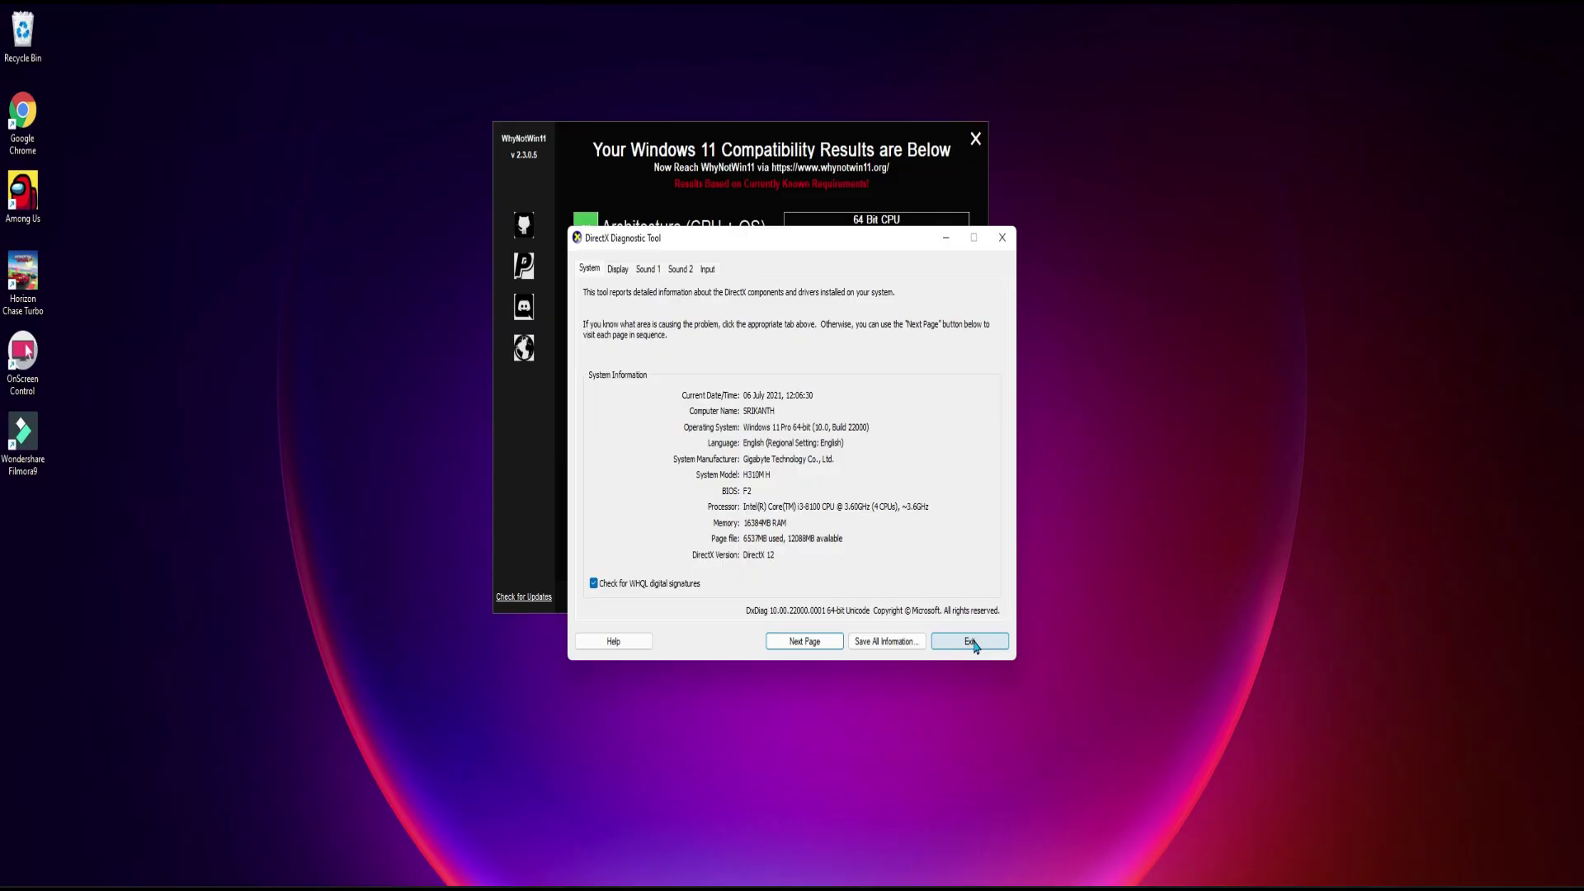
{"action": "left_click", "coordinate": [1079, 764]}
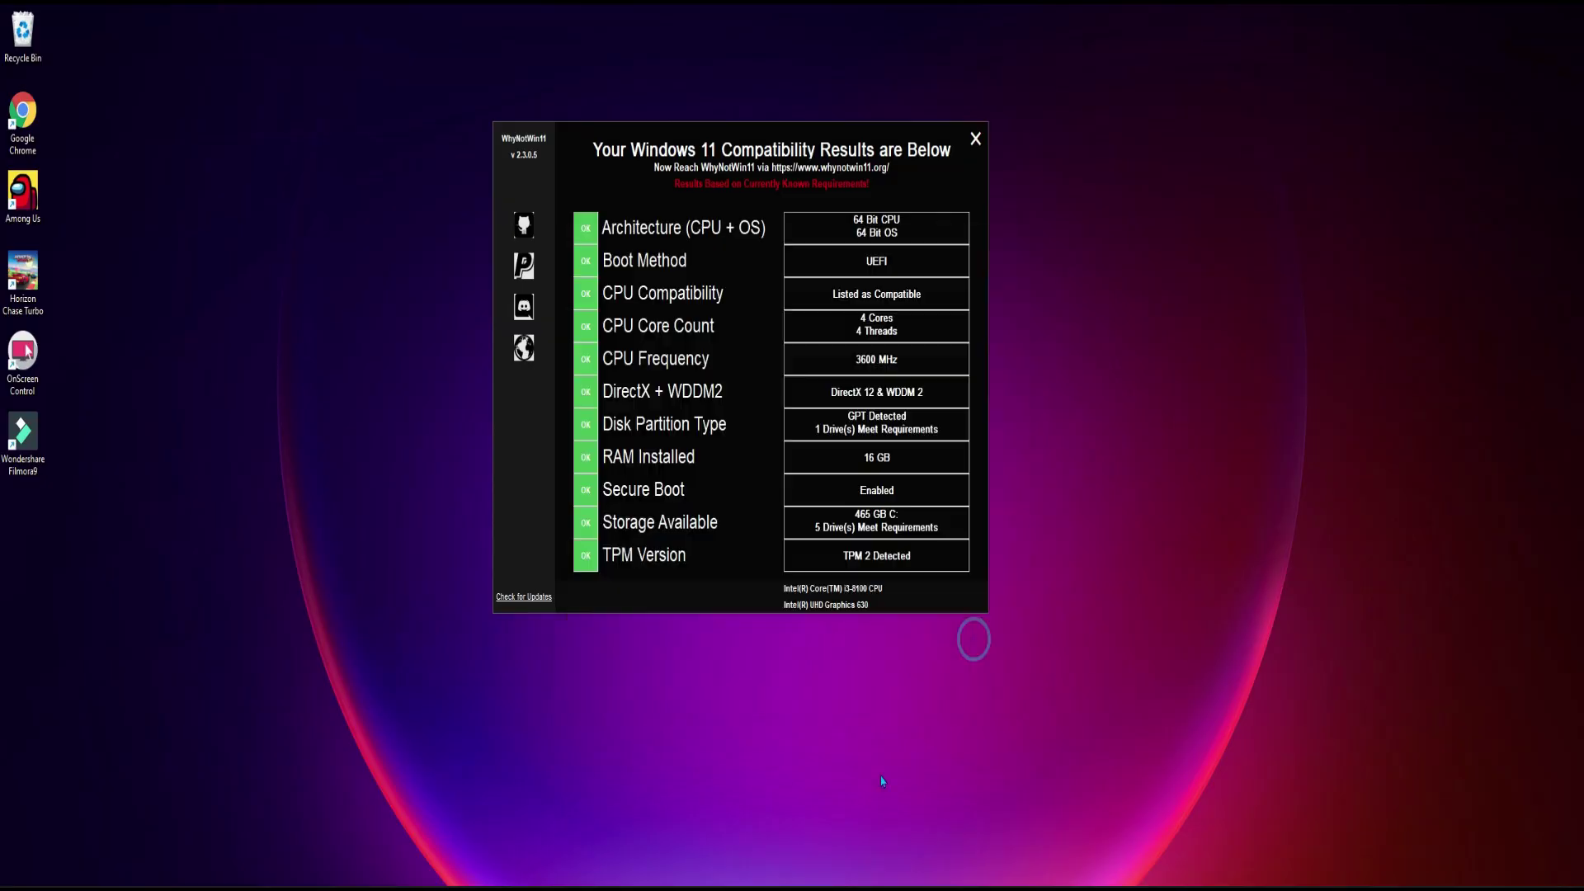
Step: Switch to Chrome and search Google for "direct x" in a new tab, accepting the suggested spelling "directx"
{"action": "mouse_move", "coordinate": [862, 868]}
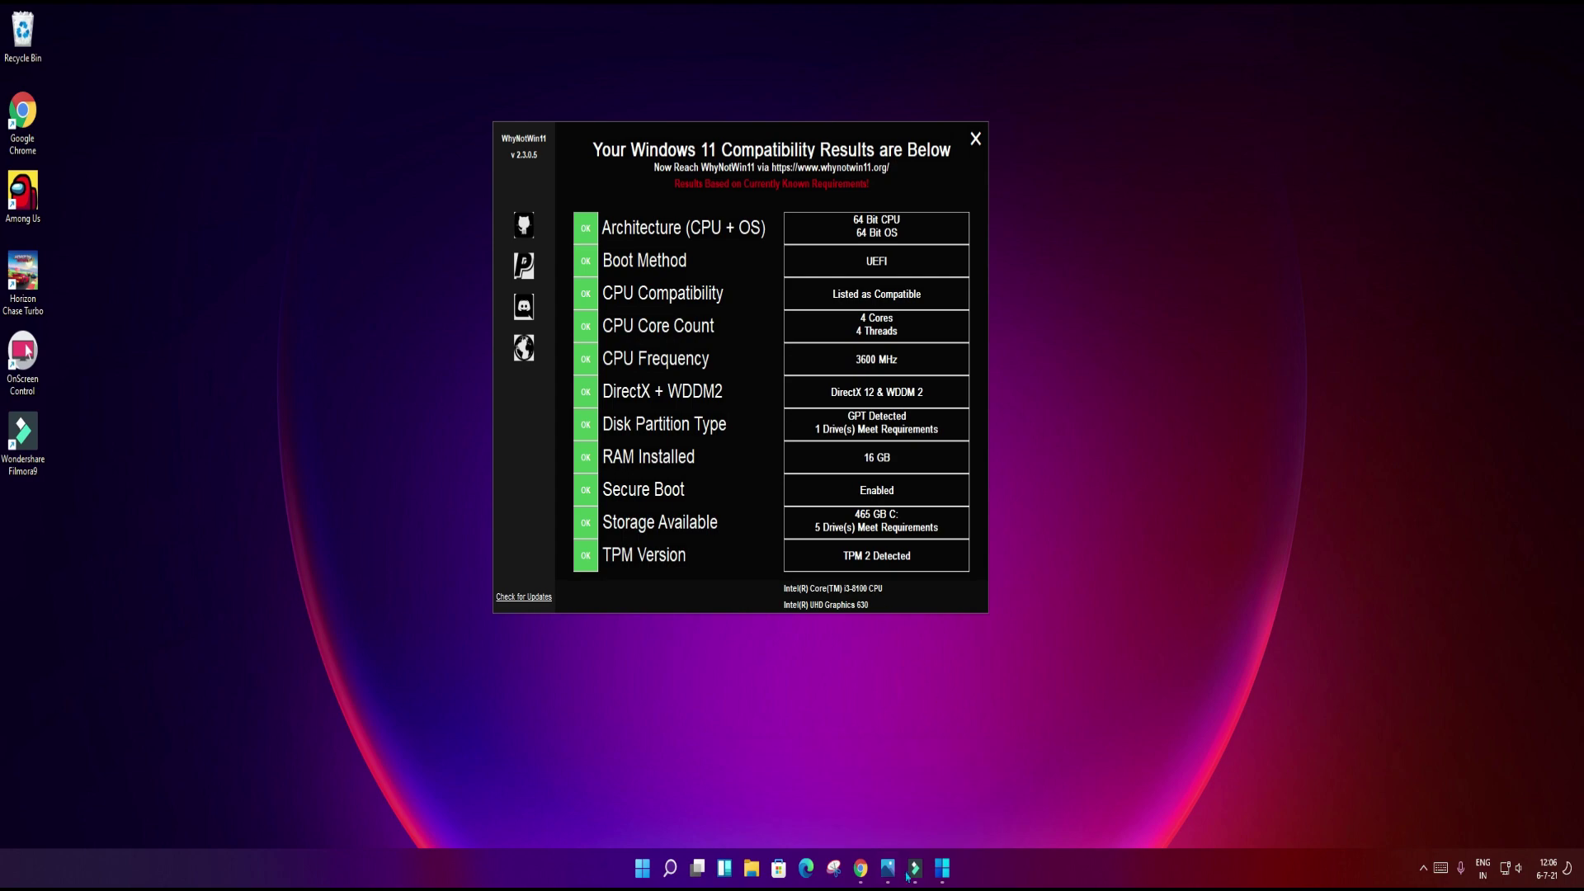
{"action": "left_click", "coordinate": [916, 804]}
{"action": "left_click", "coordinate": [315, 18]}
{"action": "type", "text": "dire"}
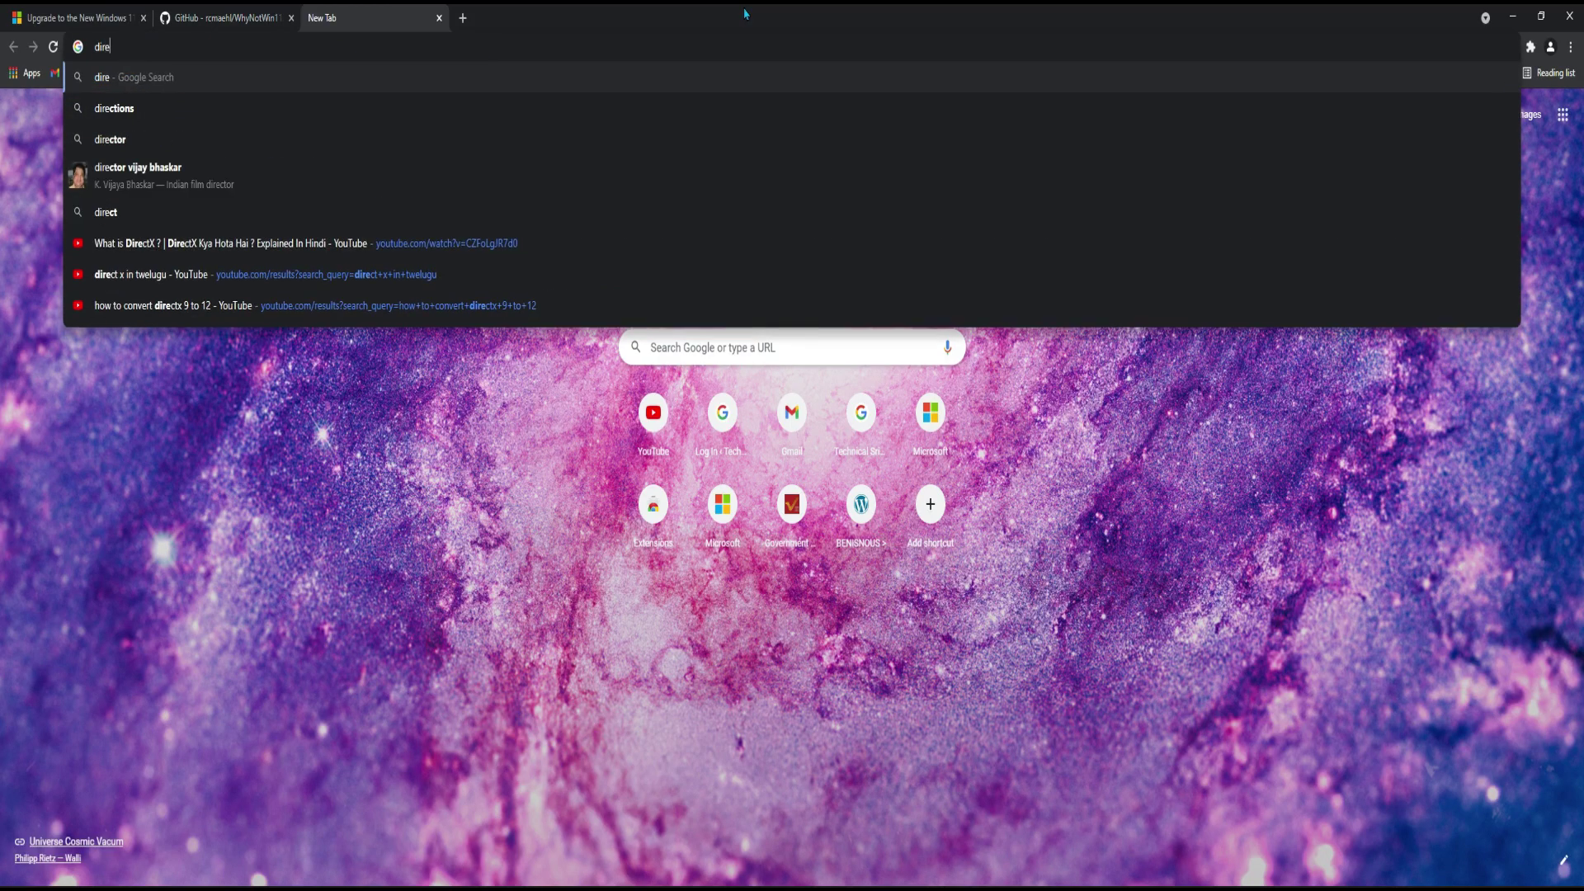
{"action": "type", "text": "ct x"}
{"action": "key", "text": "Return"}
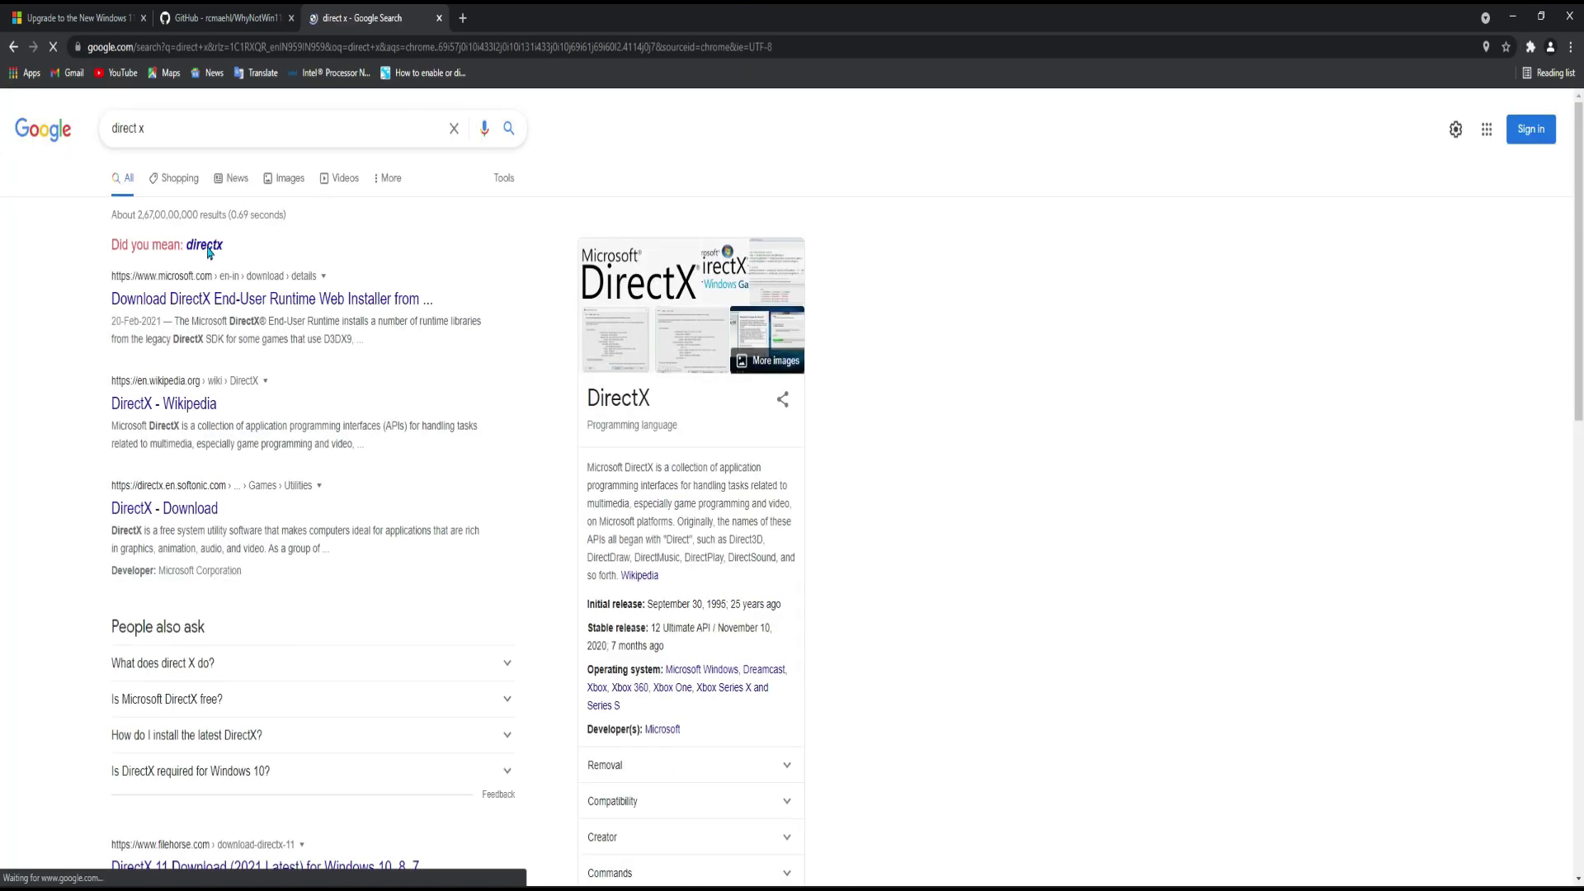
{"action": "left_click", "coordinate": [203, 245]}
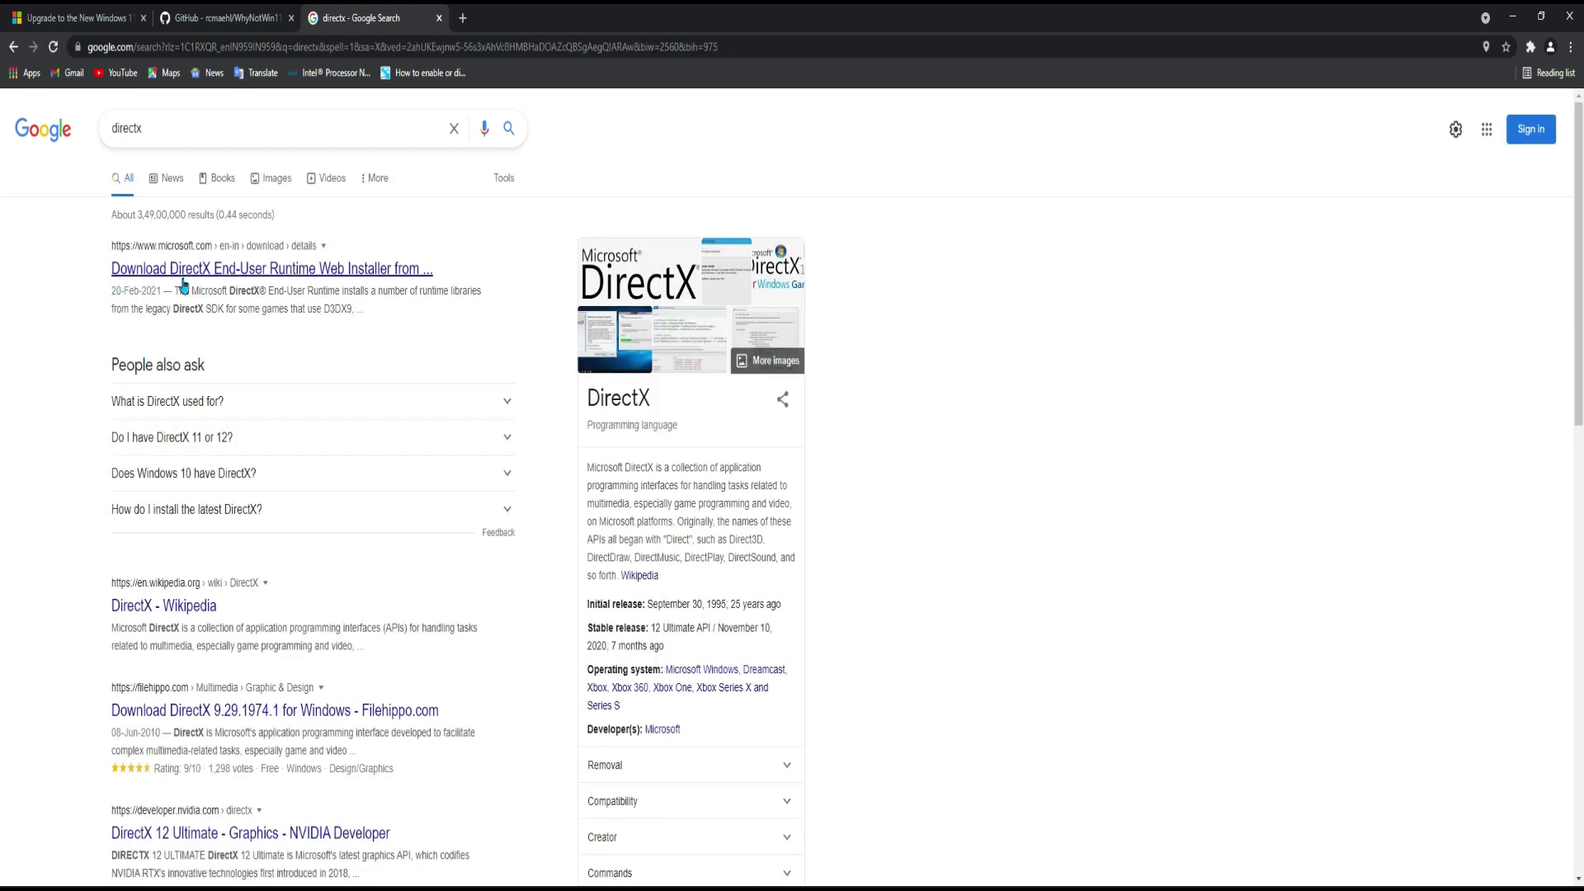
Step: Open Microsoft's DirectX End-User Runtime Web Installer page from the results and download the installer in English
{"action": "left_click", "coordinate": [262, 272]}
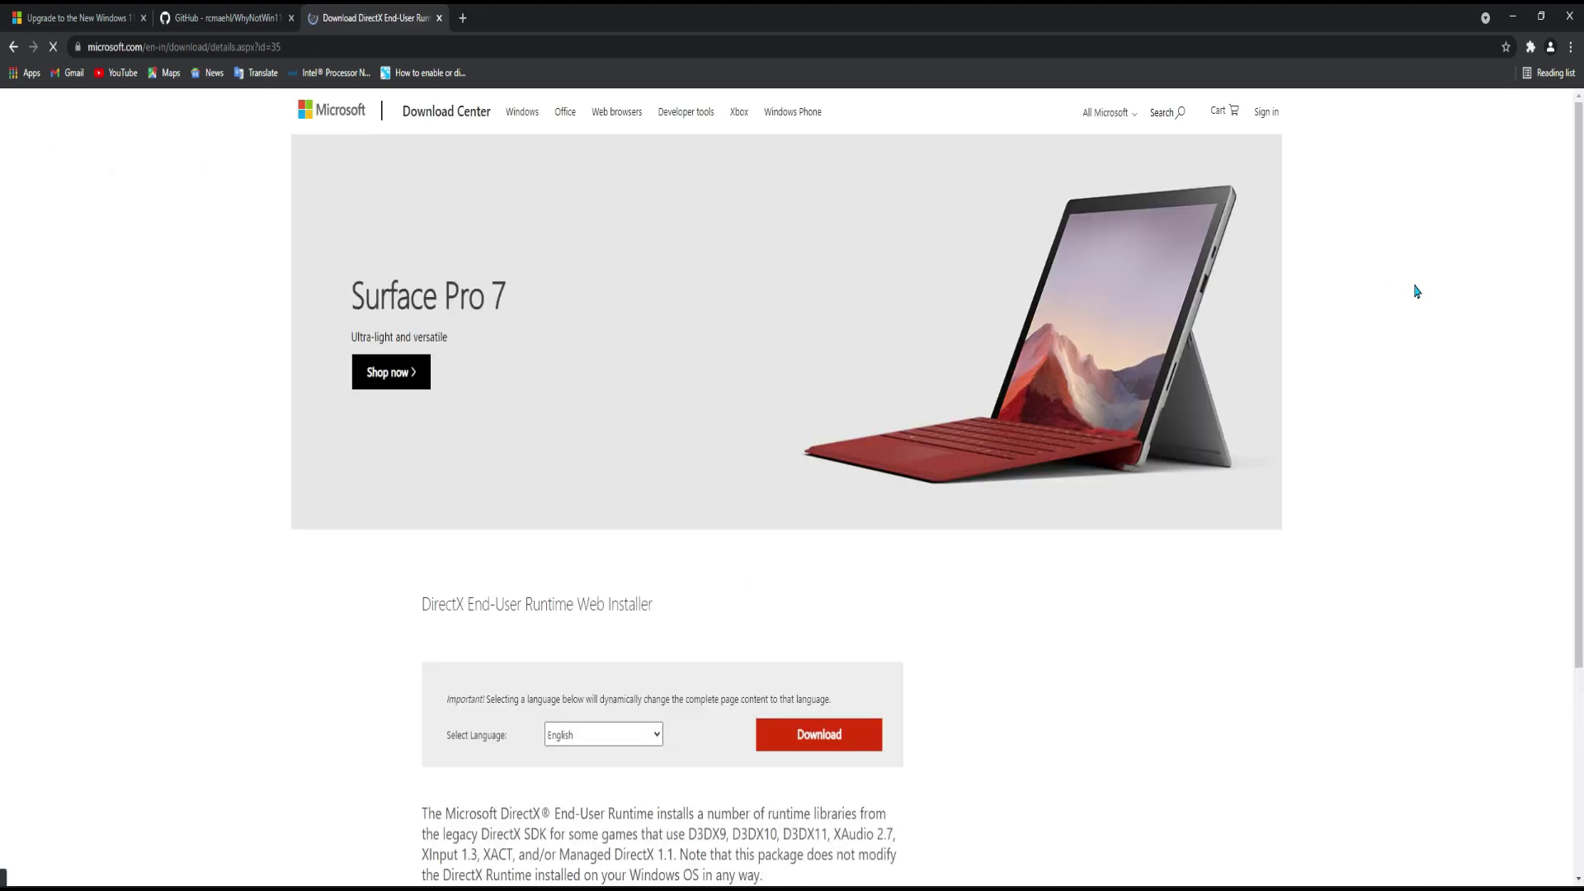
{"action": "scroll", "coordinate": [817, 453], "scroll_direction": "down", "scroll_amount": 3}
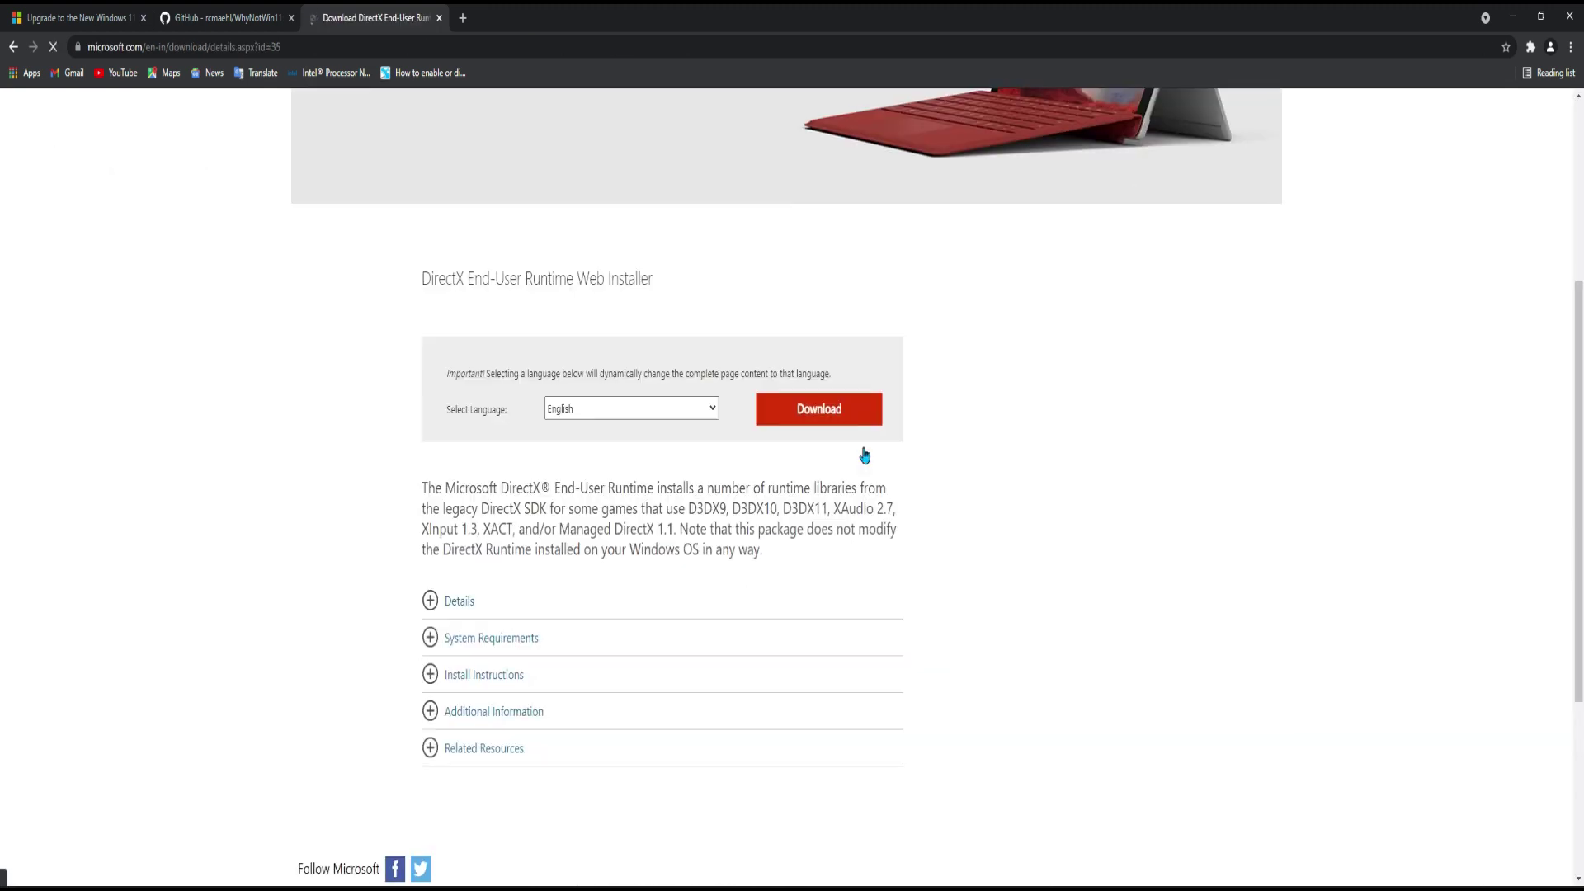
{"action": "left_click", "coordinate": [832, 413]}
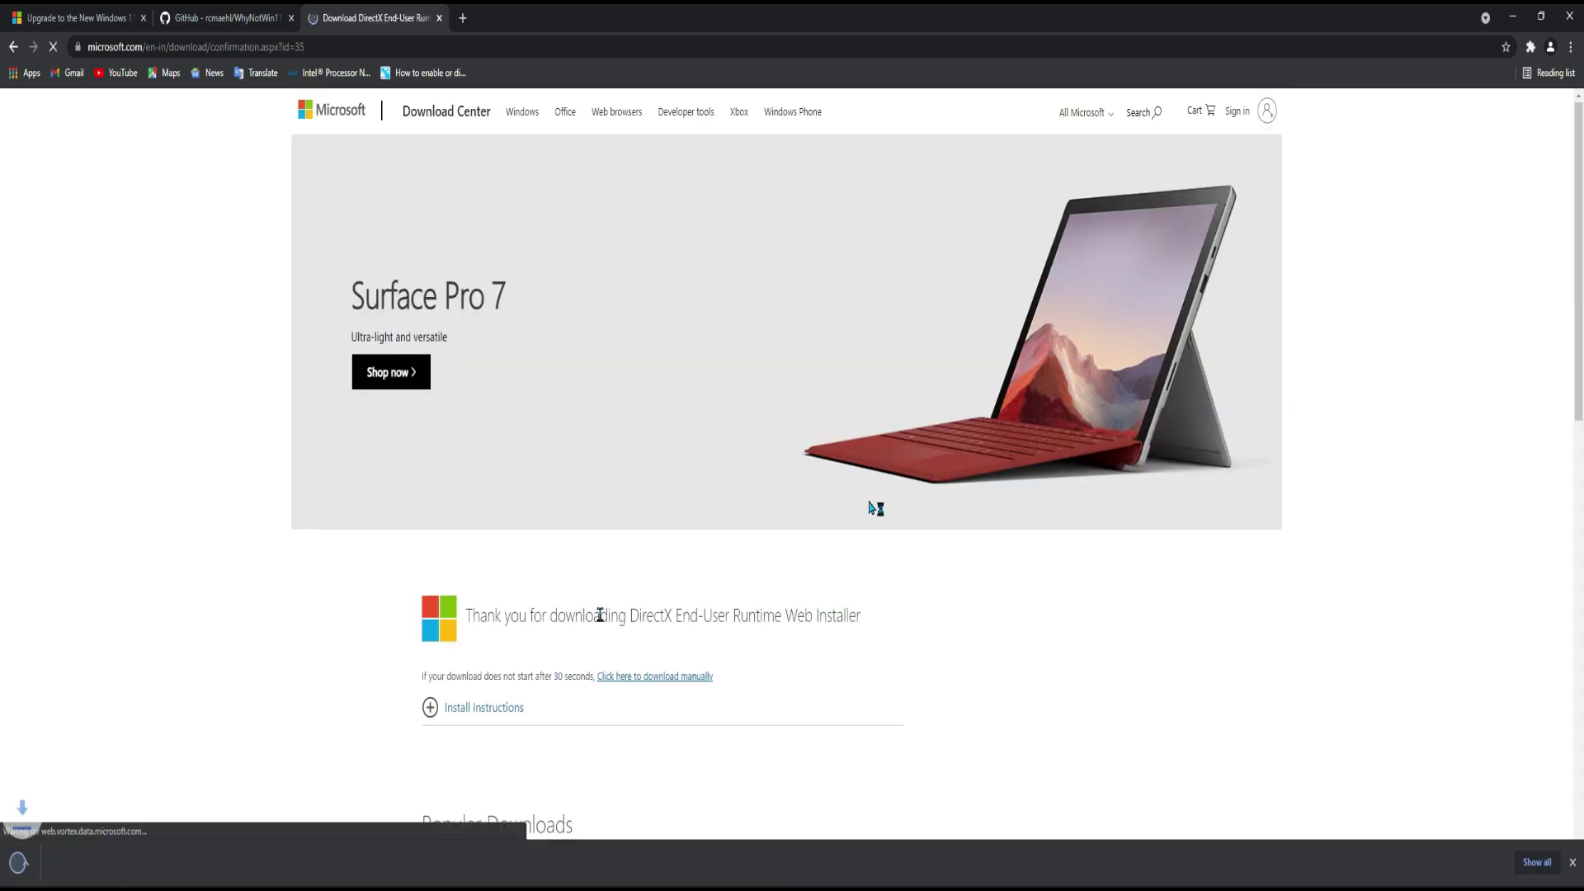
{"action": "scroll", "coordinate": [878, 506], "scroll_direction": "down", "scroll_amount": 5}
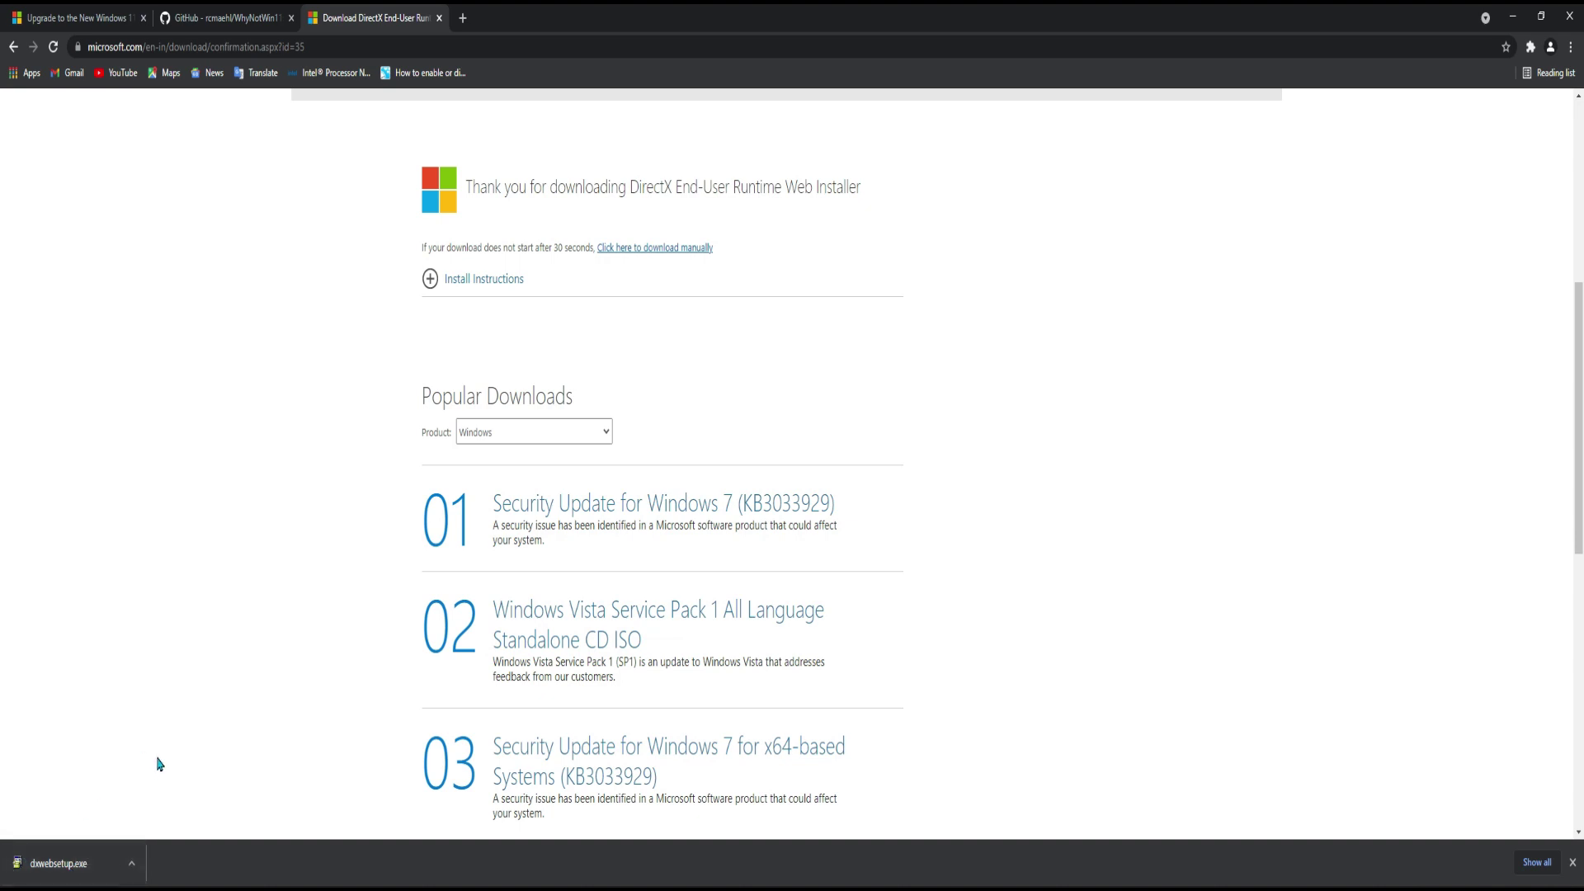
{"action": "scroll", "coordinate": [153, 759], "scroll_direction": "up", "scroll_amount": 6}
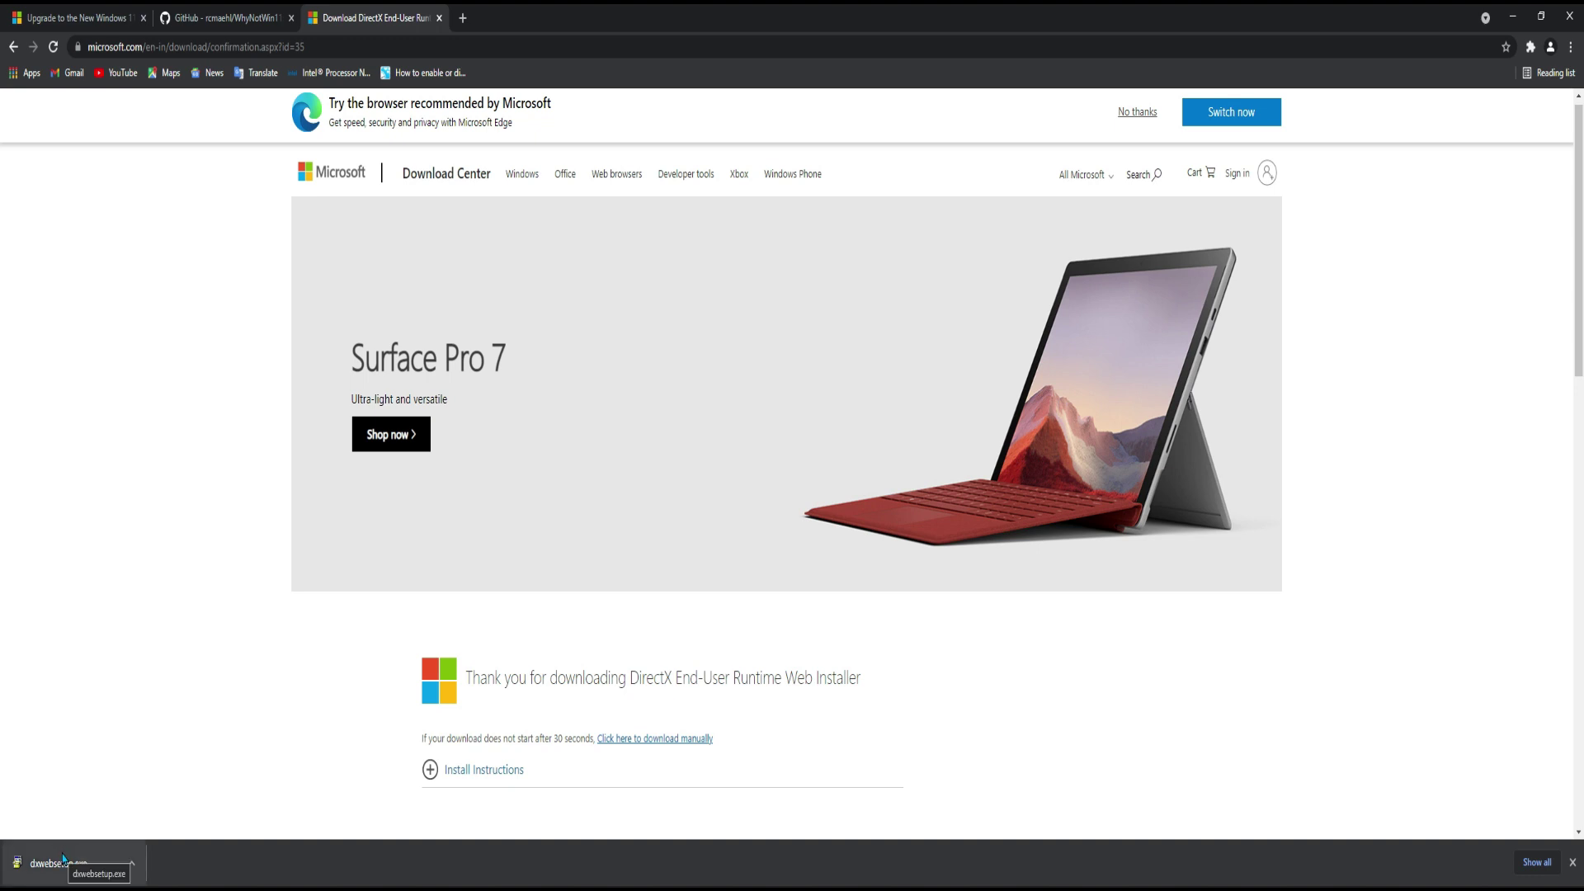
Step: Search for "directx 12 offline installer" in a new tab and open the windowsdigitals.com result for Windows 10 64-bit
{"action": "left_click", "coordinate": [463, 18]}
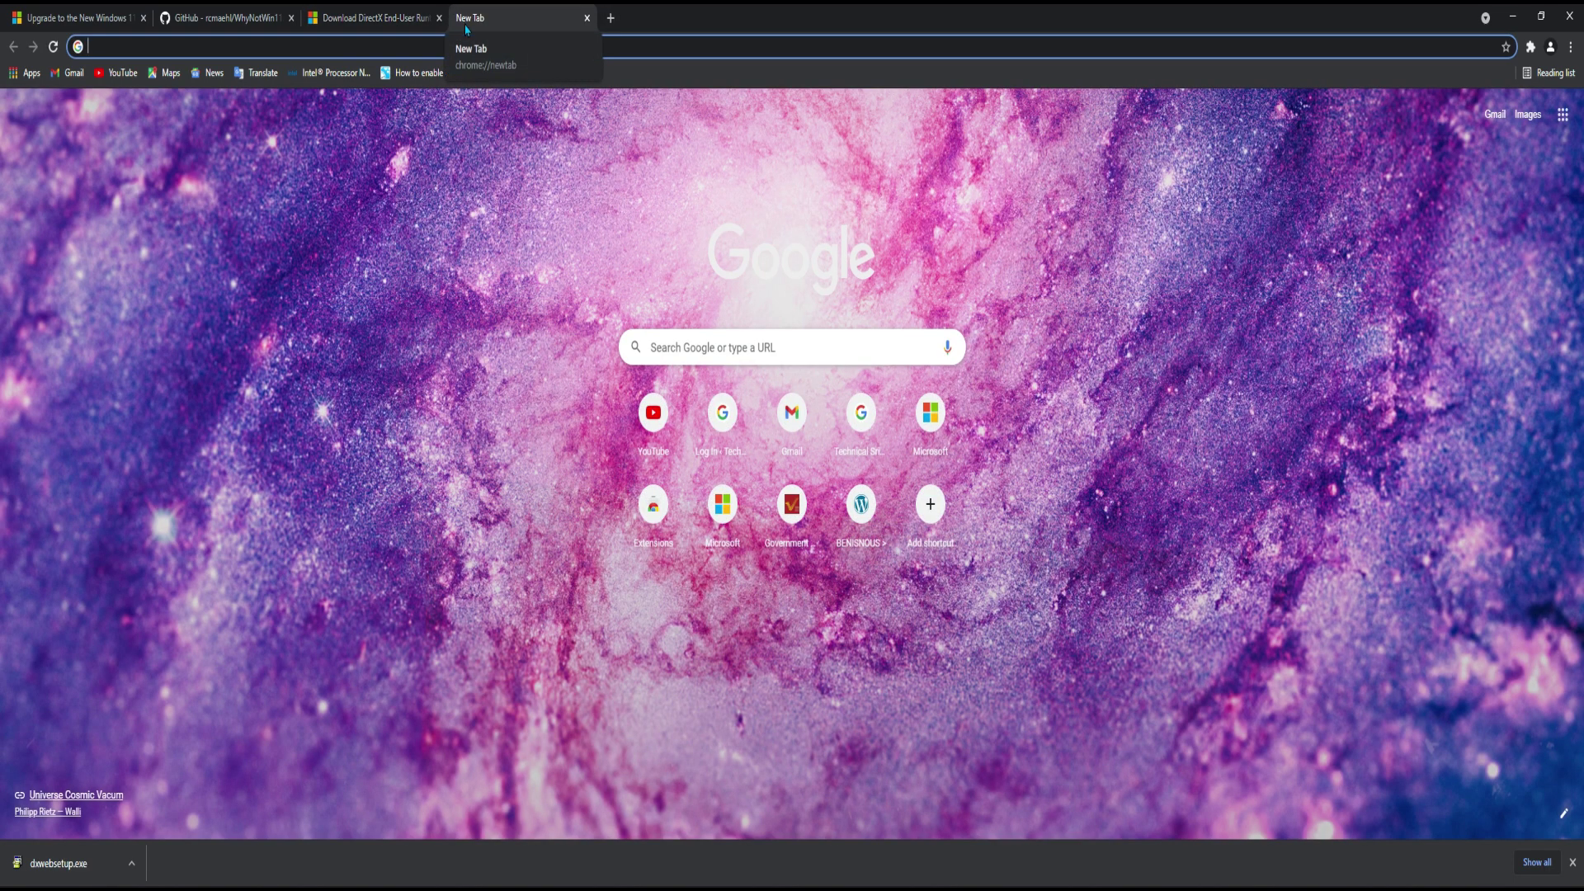
{"action": "type", "text": "dir"}
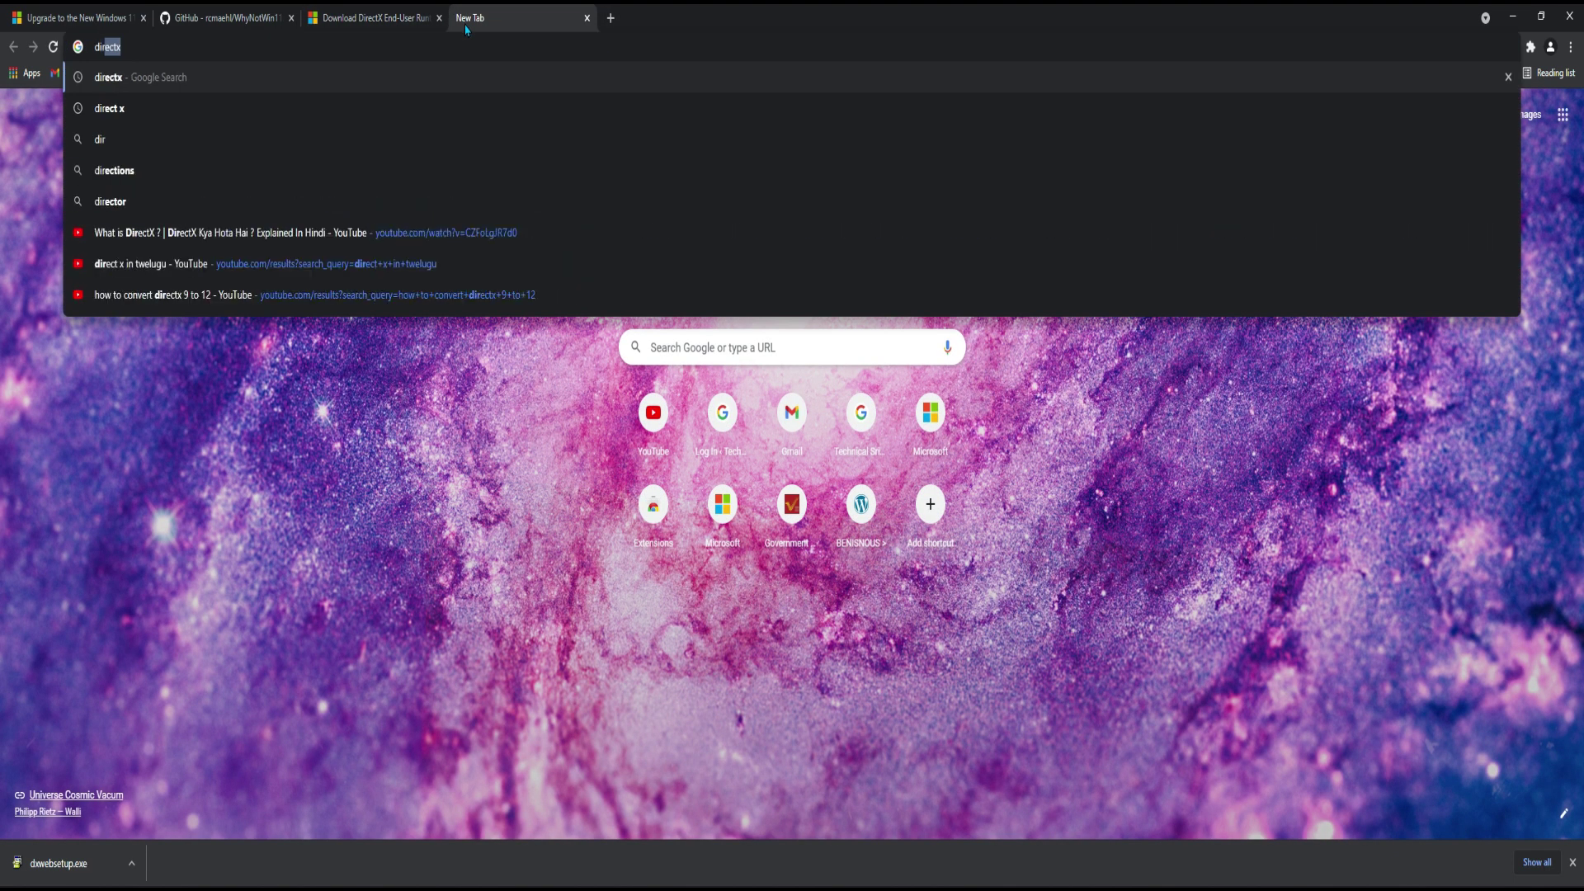
{"action": "type", "text": "ectx 12 o"}
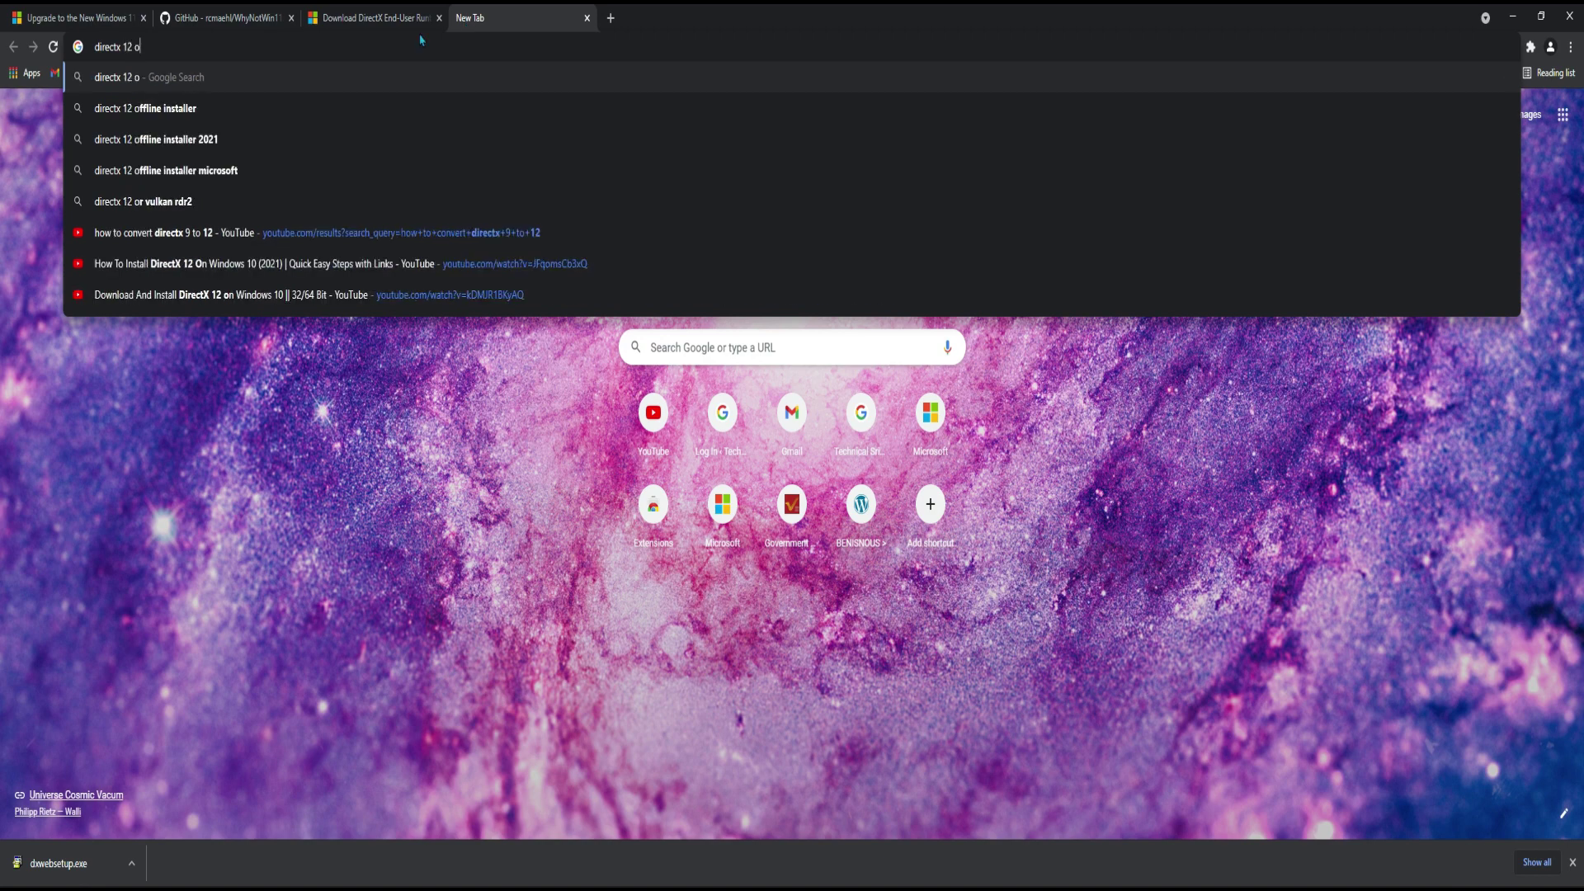
{"action": "left_click", "coordinate": [464, 108]}
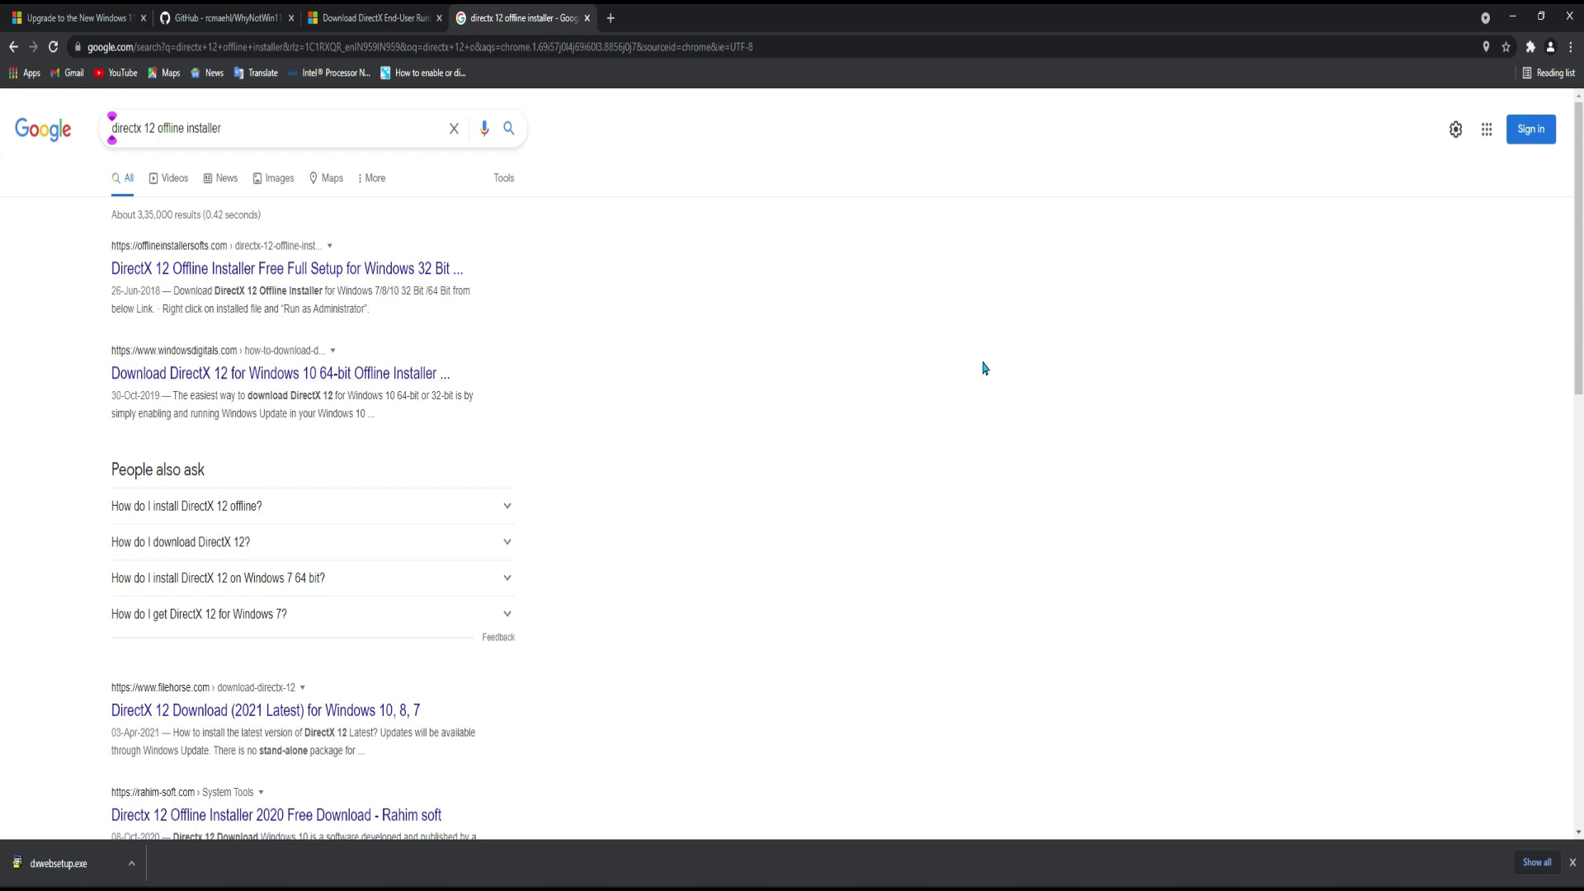
{"action": "left_click", "coordinate": [396, 373]}
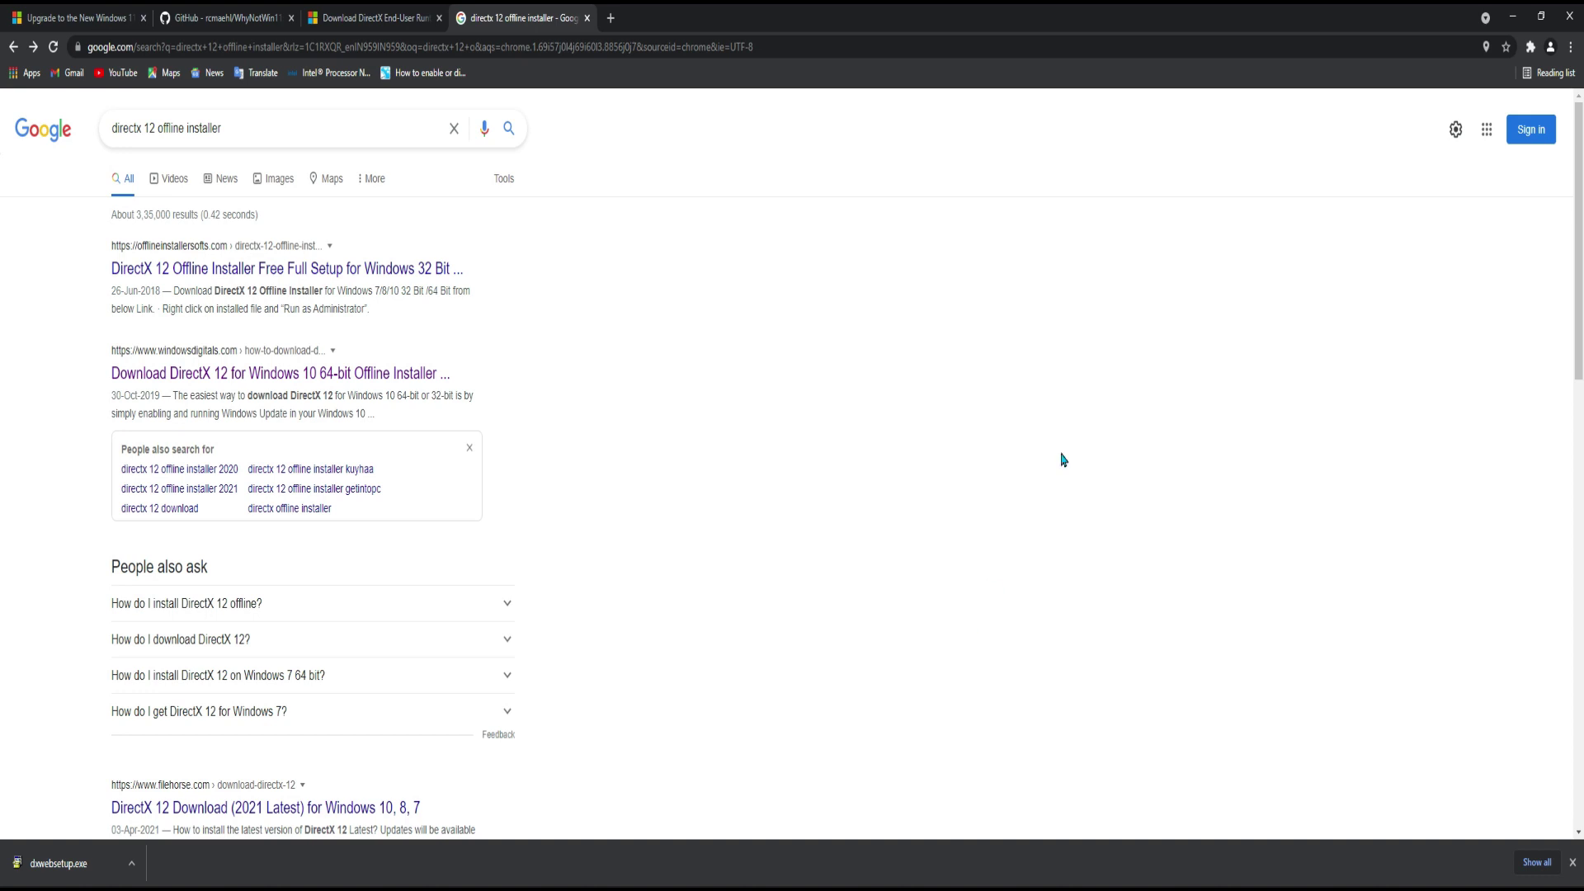
Step: Minimize Chrome and switch to Photos to examine the saved WhyNotWin11 compatibility results image, including its boot, disk and TPM rows
{"action": "left_click", "coordinate": [1511, 17]}
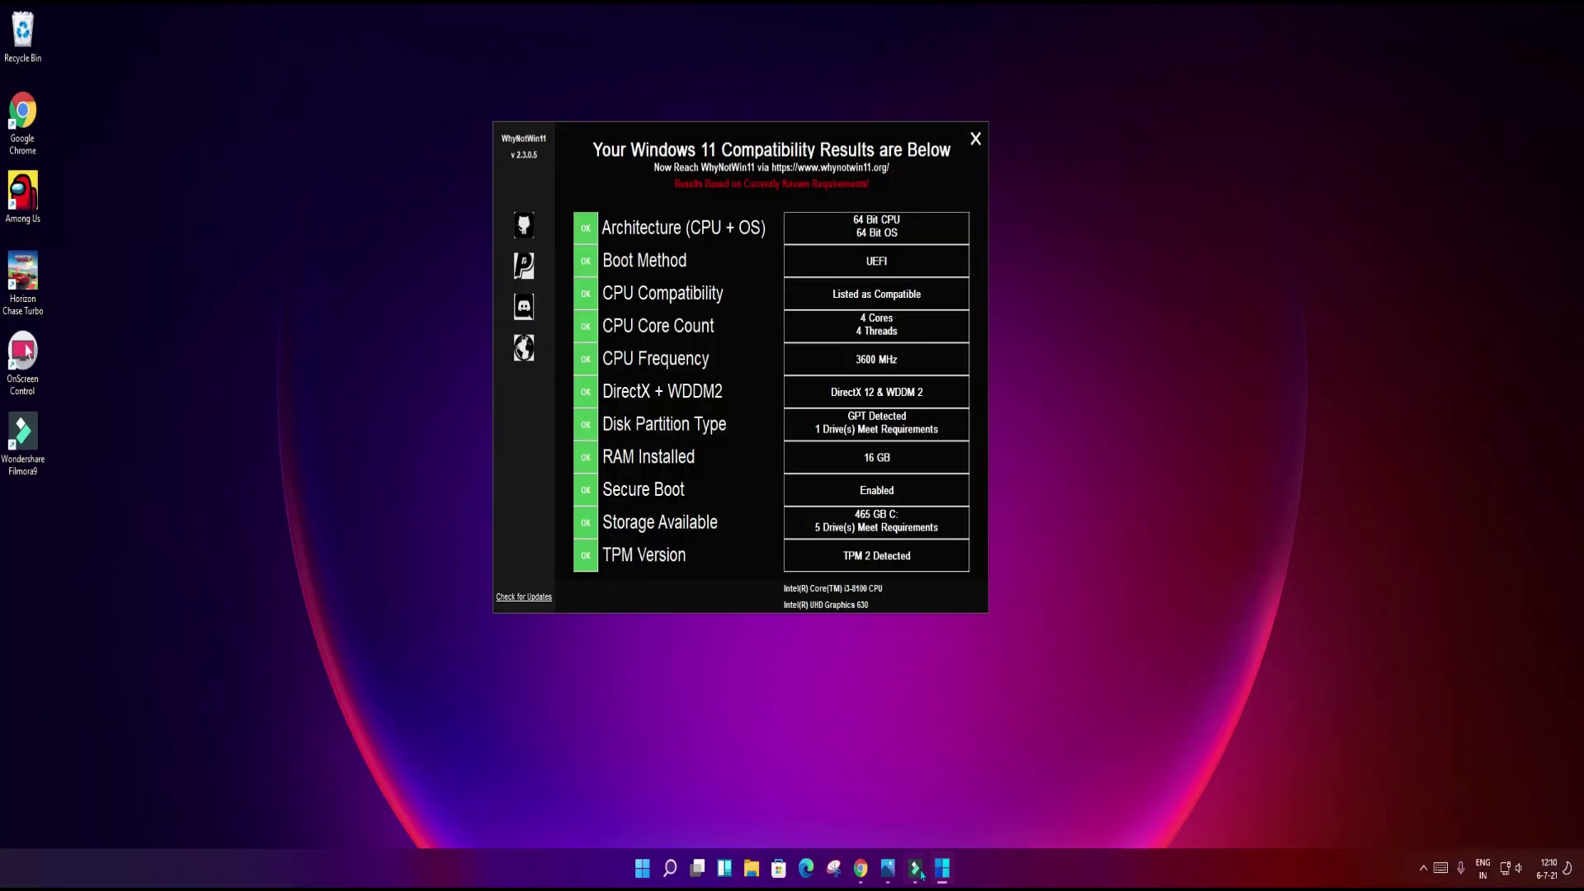
{"action": "mouse_move", "coordinate": [943, 877]}
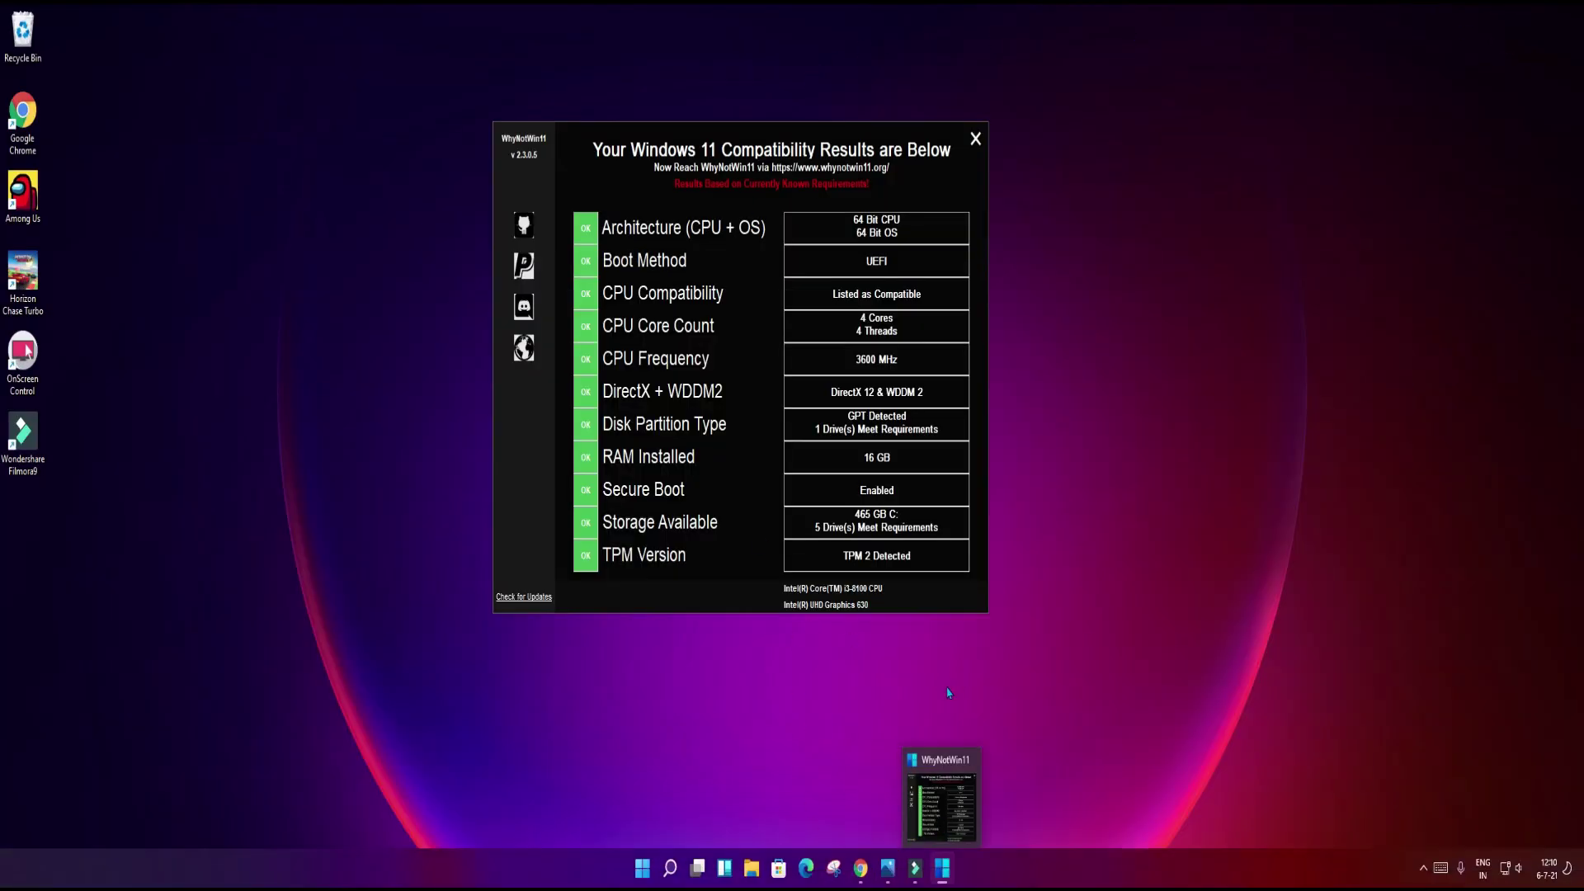
{"action": "left_click", "coordinate": [888, 873]}
{"action": "scroll", "coordinate": [710, 445], "scroll_direction": "up", "scroll_amount": 3}
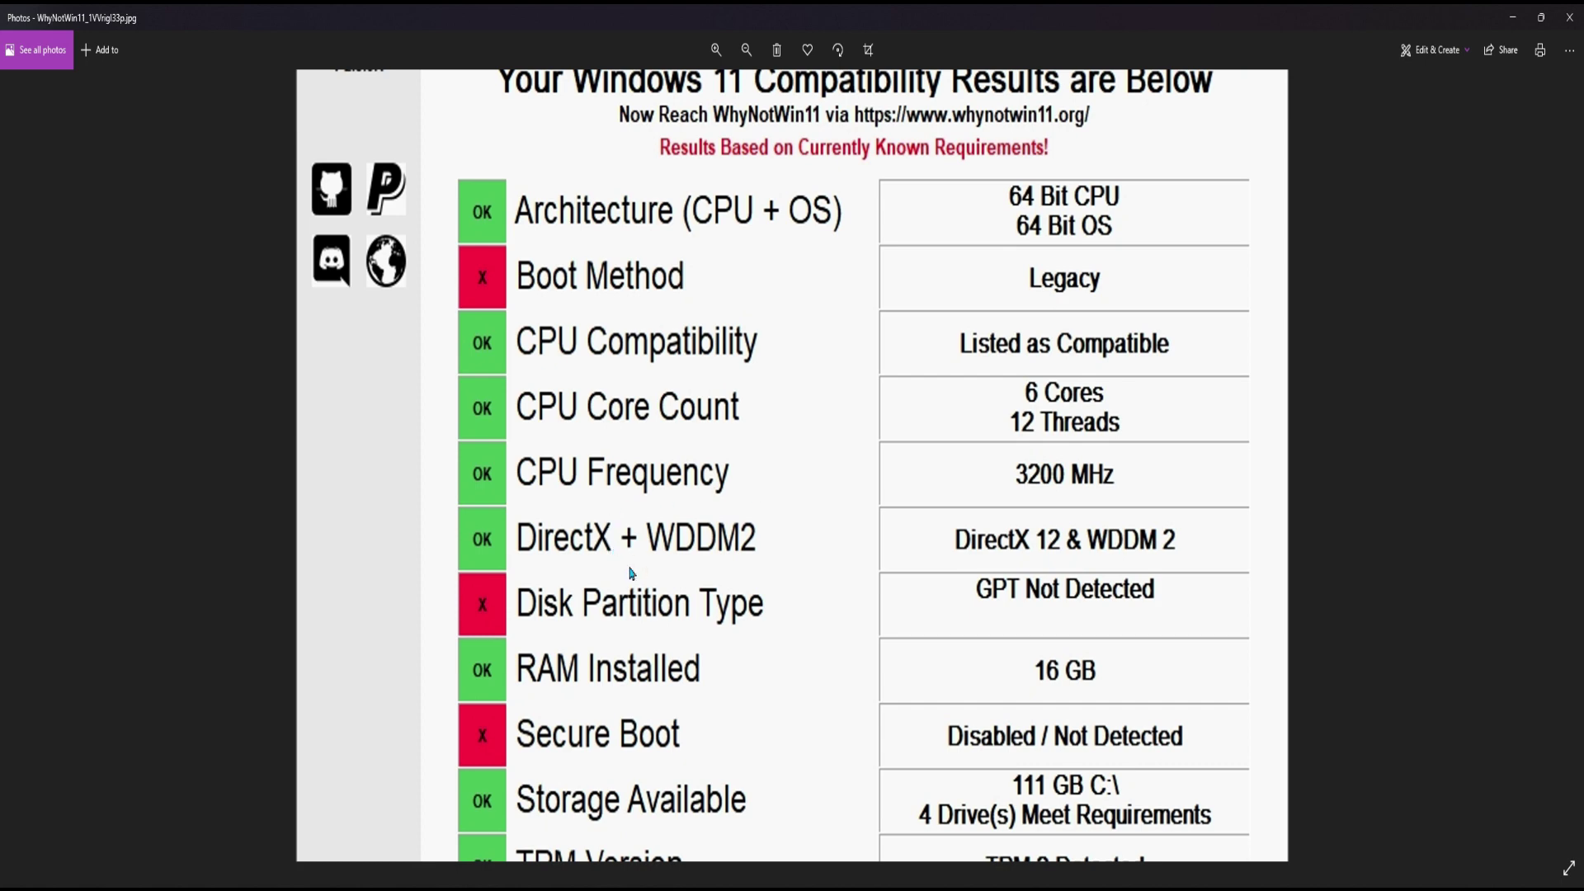
{"action": "scroll", "coordinate": [642, 563], "scroll_direction": "down", "scroll_amount": 1}
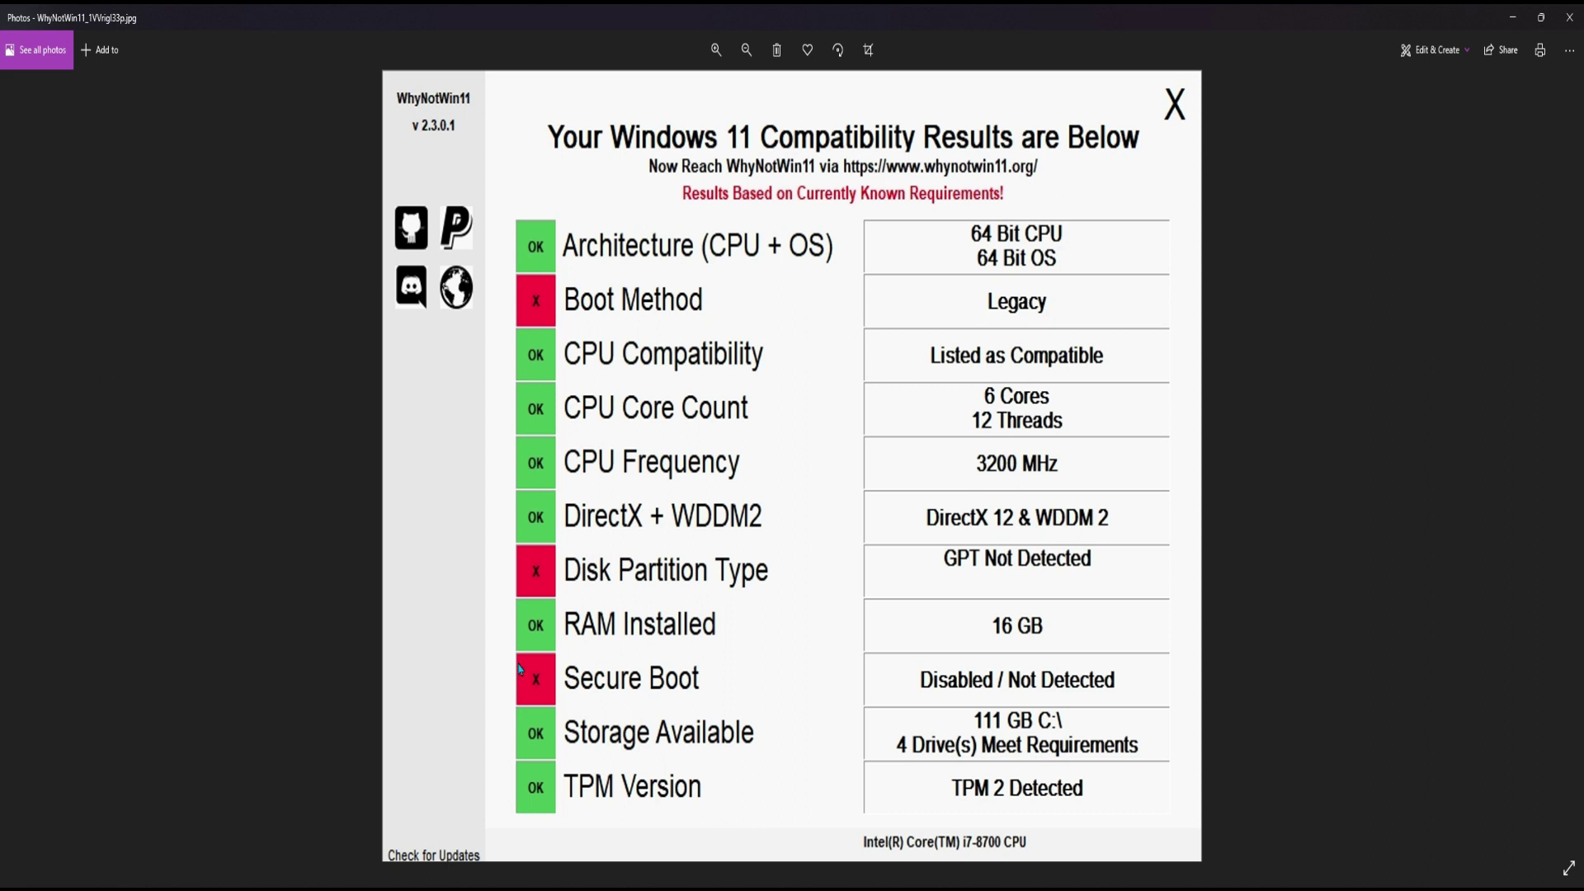
{"action": "scroll", "coordinate": [711, 696], "scroll_direction": "down", "scroll_amount": 1}
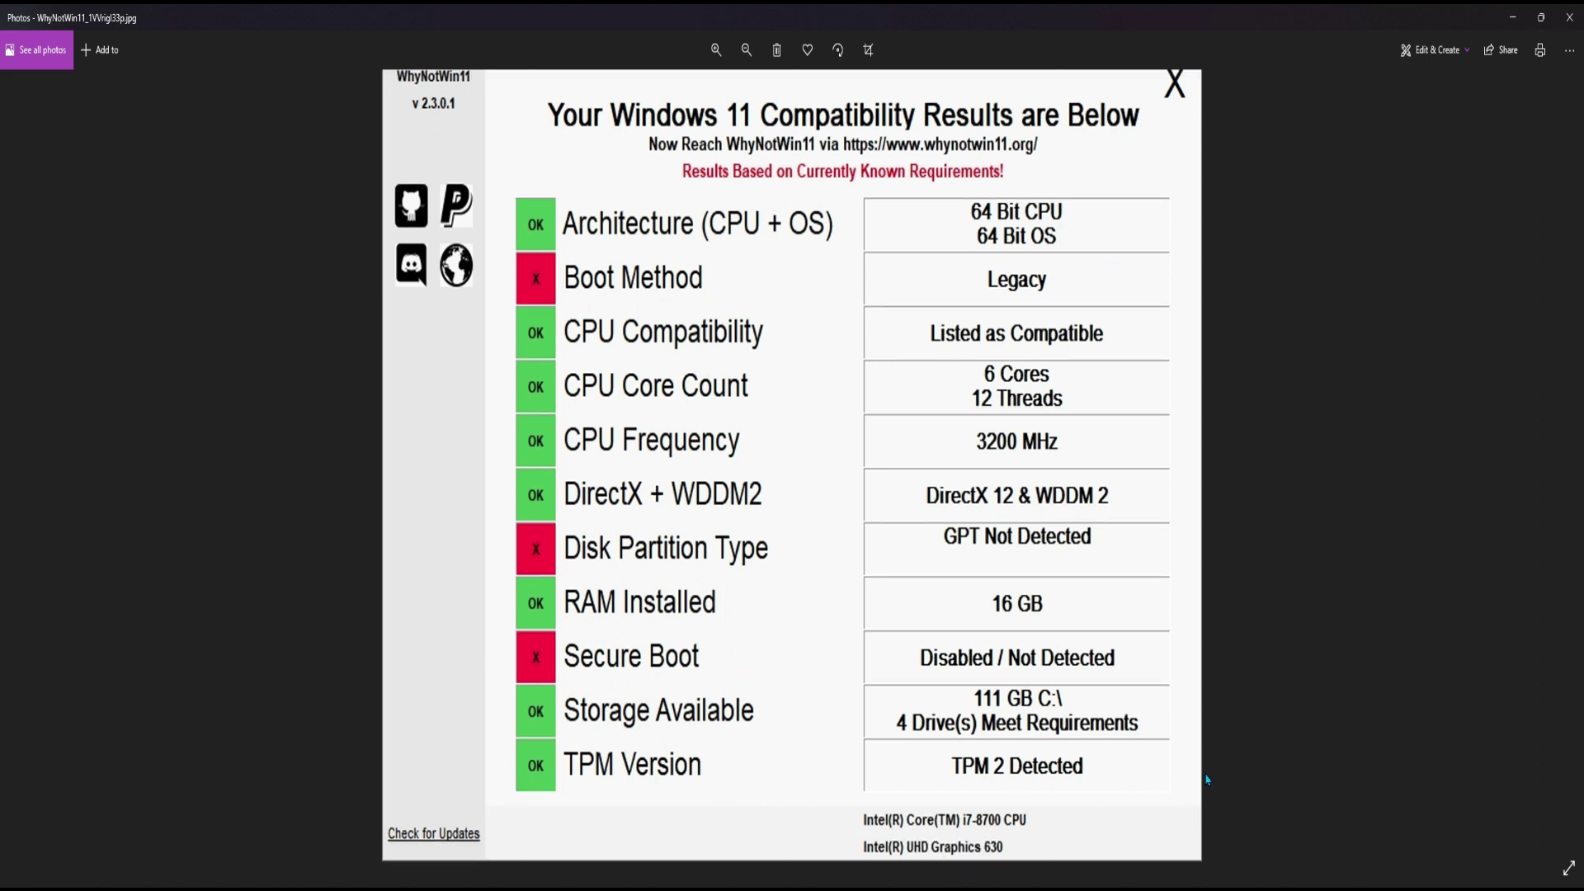